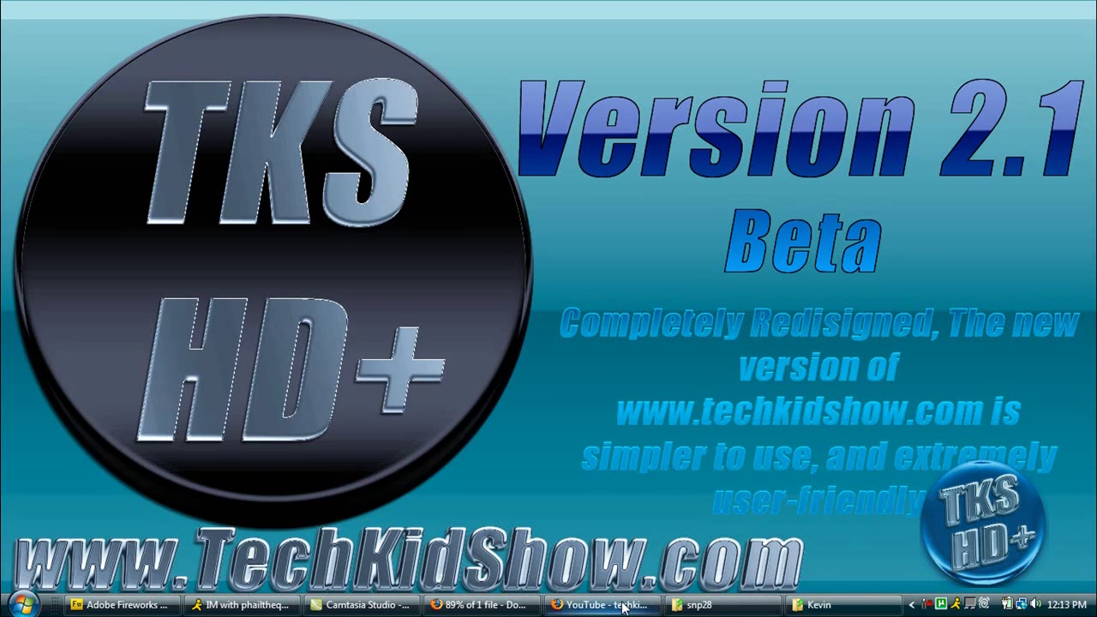
# Launch PowerDirector from All Programs > CyberLink DVD Suite in the Vista Start menu
pyautogui.moveTo(622, 606)
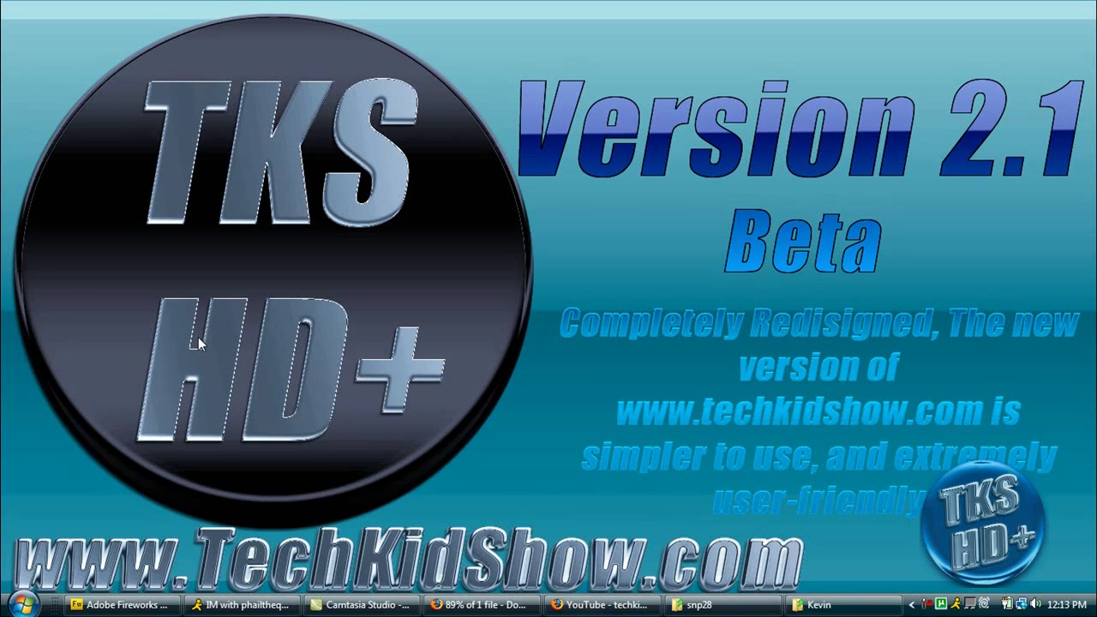
pyautogui.click(22, 604)
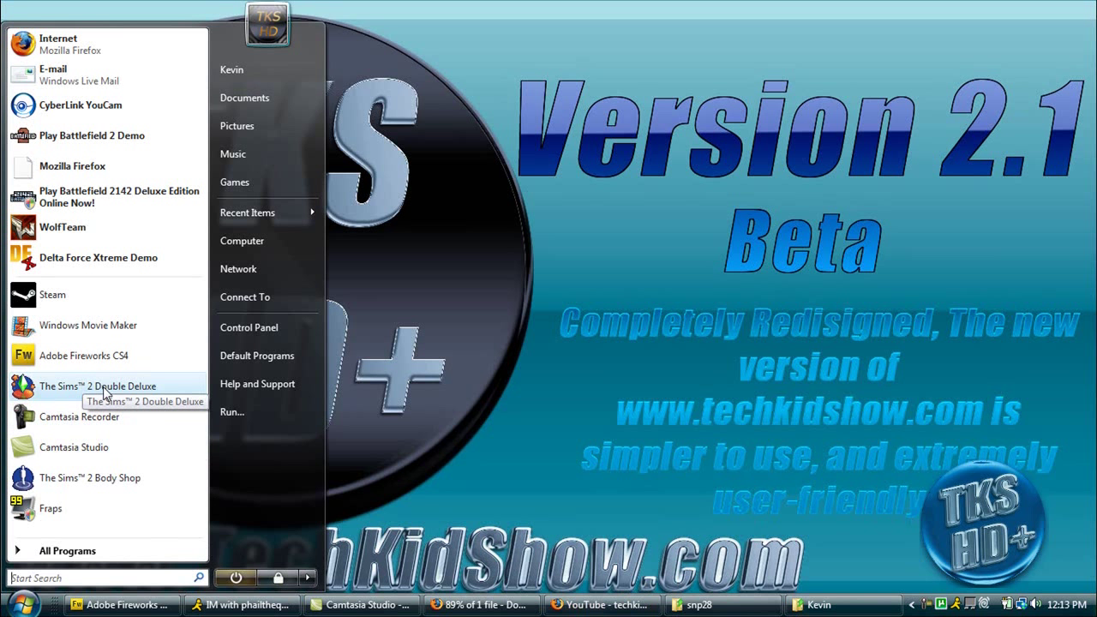
pyautogui.write('Cyberlink Power')
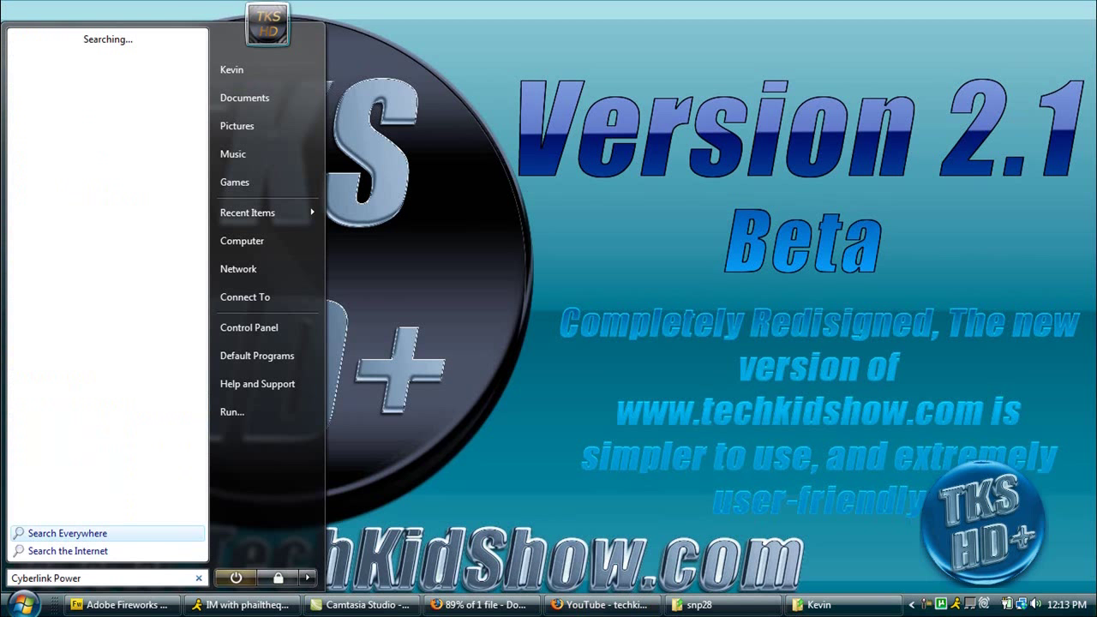
pyautogui.press('BackSpace')
pyautogui.press('BackSpace')
pyautogui.press('BackSpace')
pyautogui.press('BackSpace')
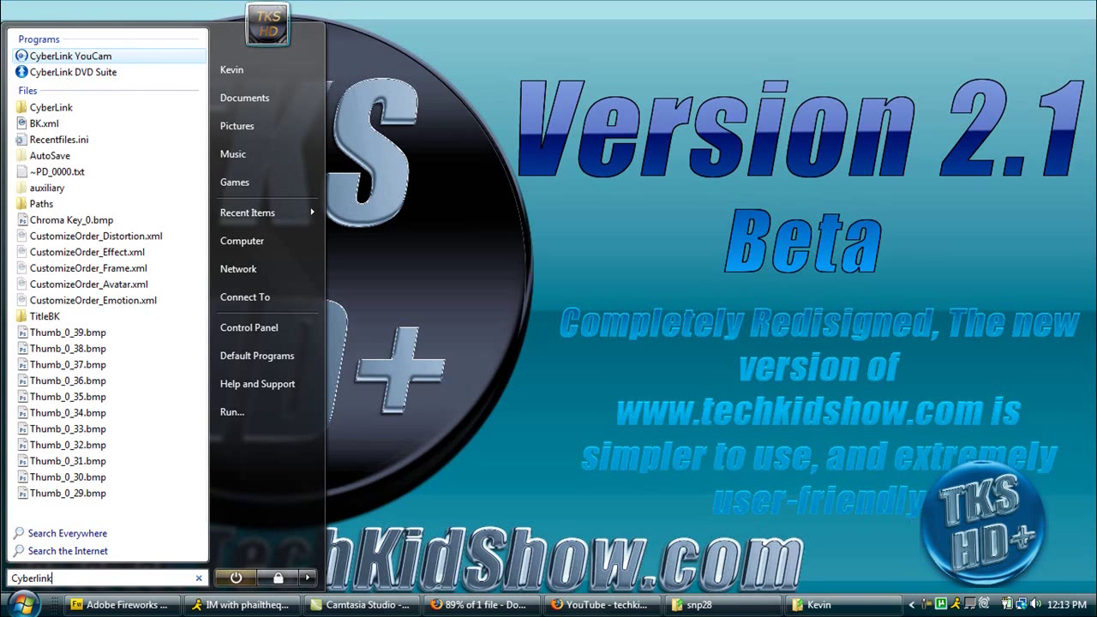
pyautogui.press('BackSpace')
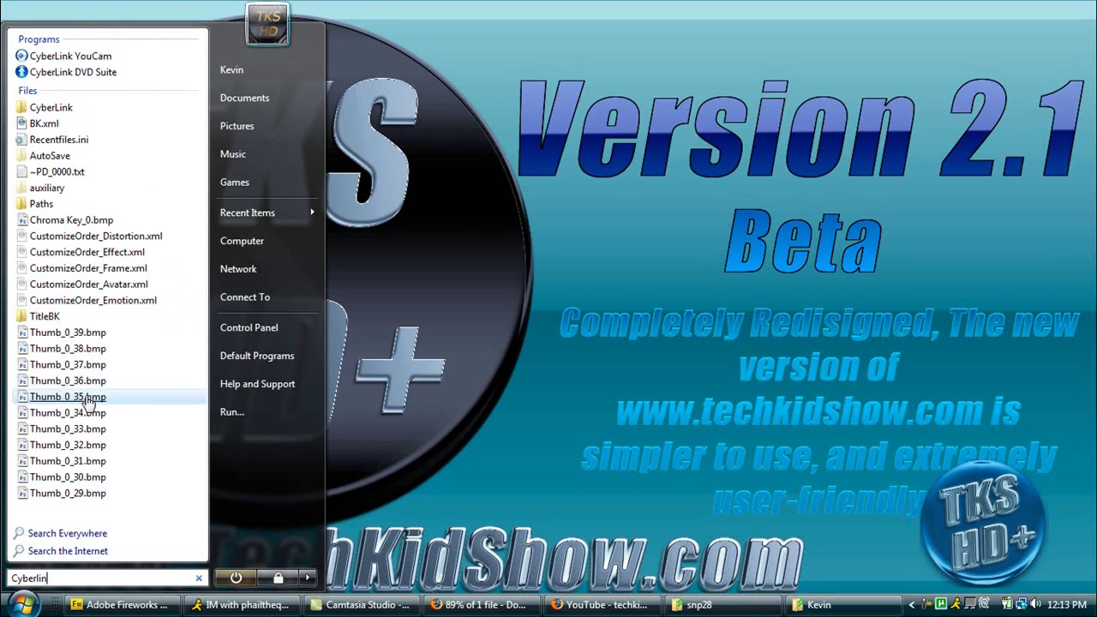
pyautogui.press('BackSpace')
pyautogui.press('BackSpace')
pyautogui.press('BackSpace')
pyautogui.press('BackSpace')
pyautogui.press('BackSpace')
pyautogui.press('BackSpace')
pyautogui.press('BackSpace')
pyautogui.press('BackSpace')
pyautogui.click(58, 553)
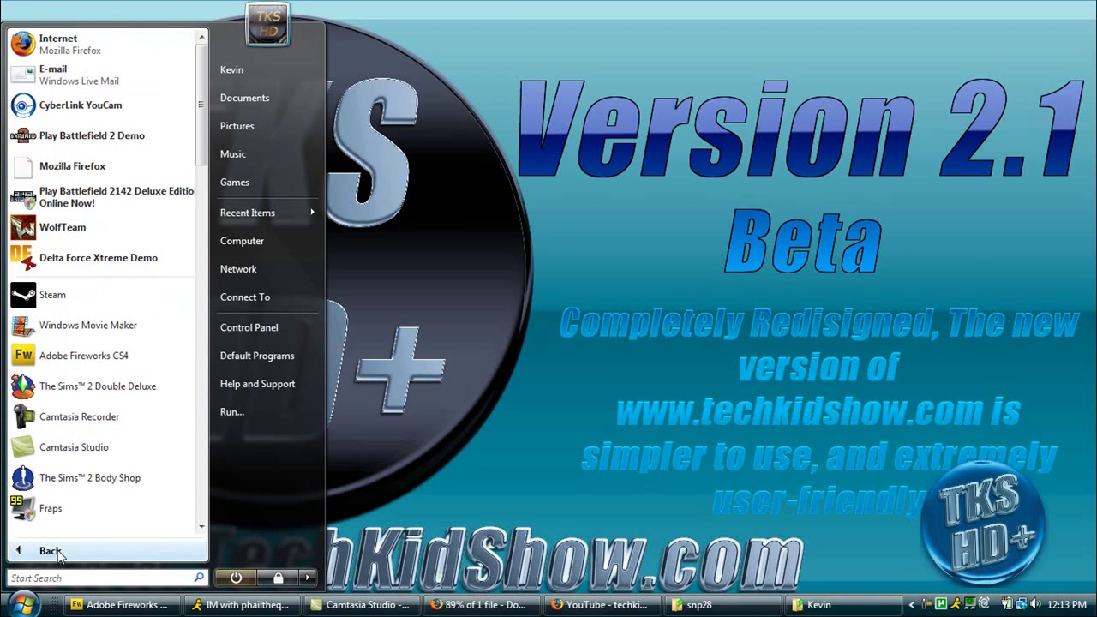
pyautogui.moveTo(204, 86); pyautogui.dragTo(204, 244)
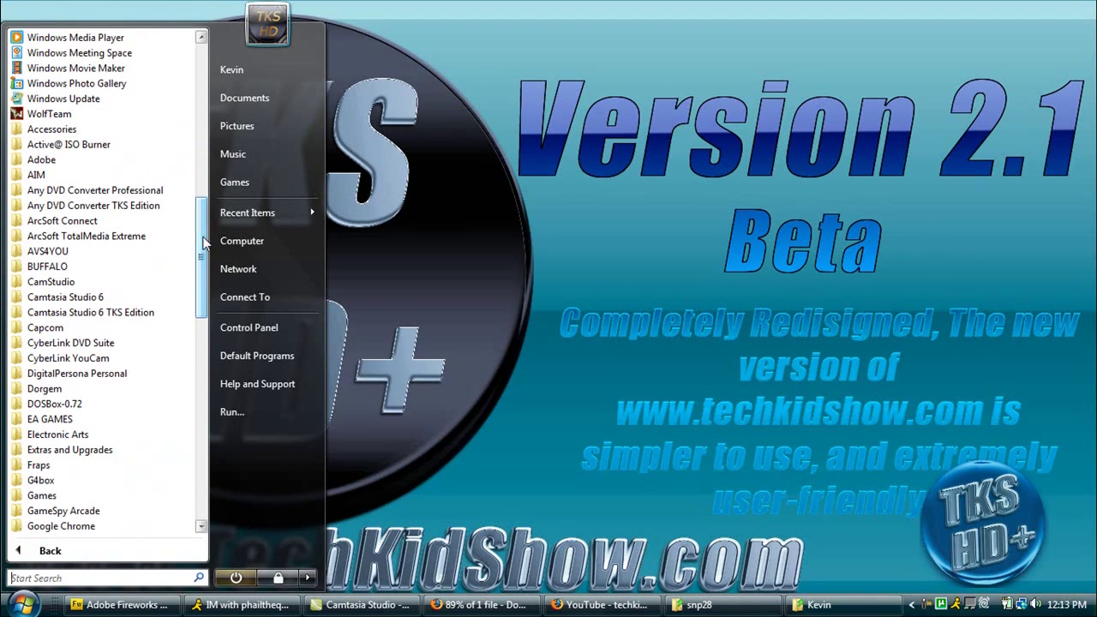
pyautogui.click(106, 344)
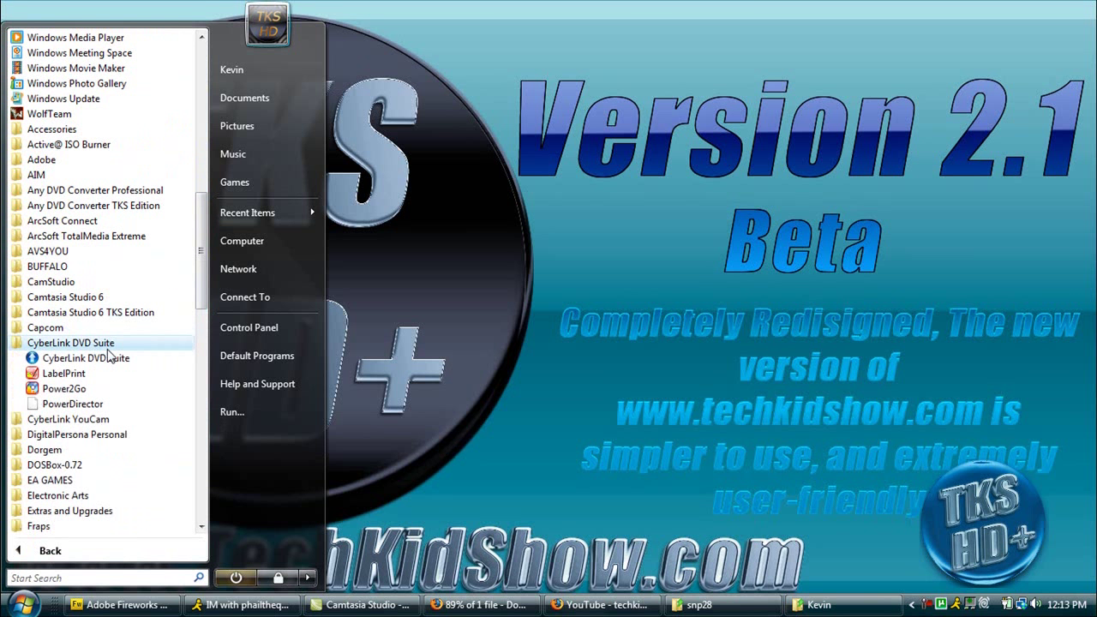
pyautogui.click(72, 404)
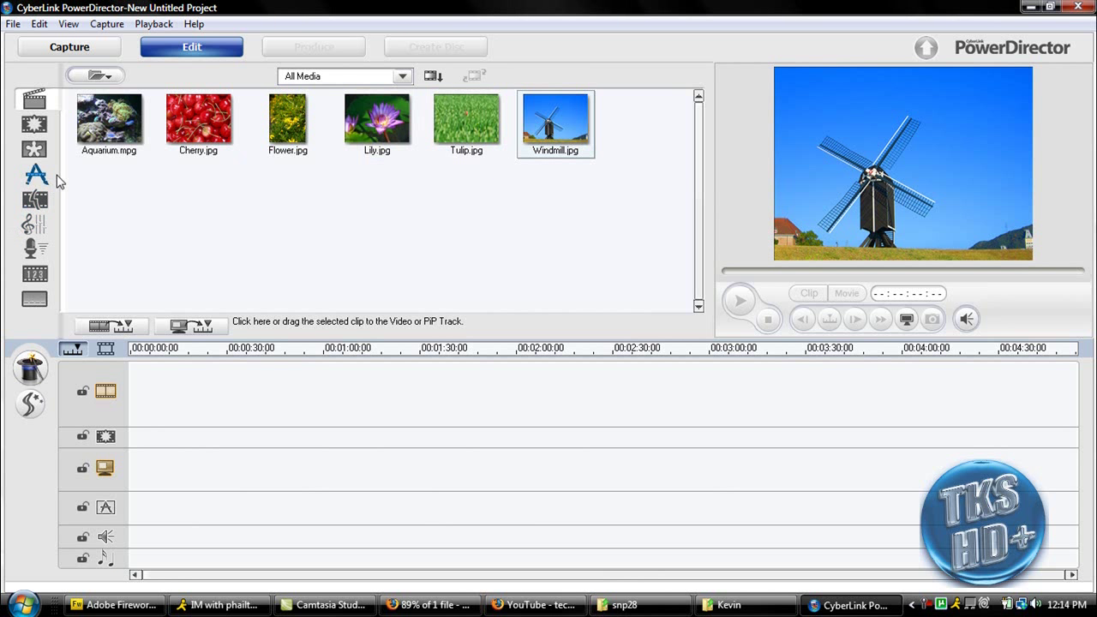
# Import the Chroma Key.jpg stick-figure image into the media library
pyautogui.click(76, 81)
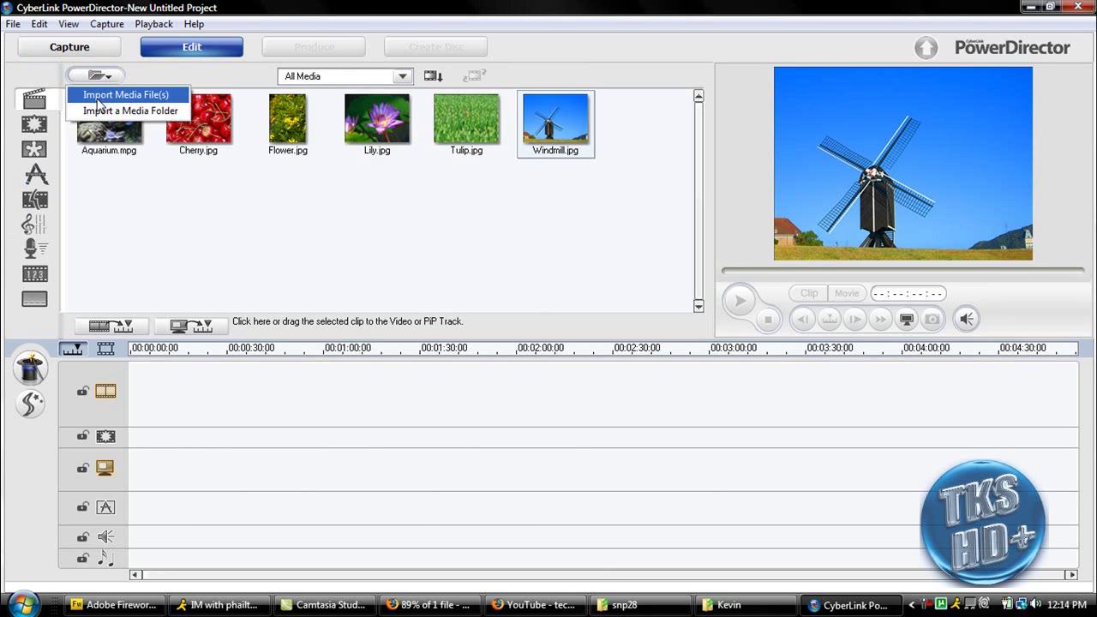
pyautogui.click(125, 95)
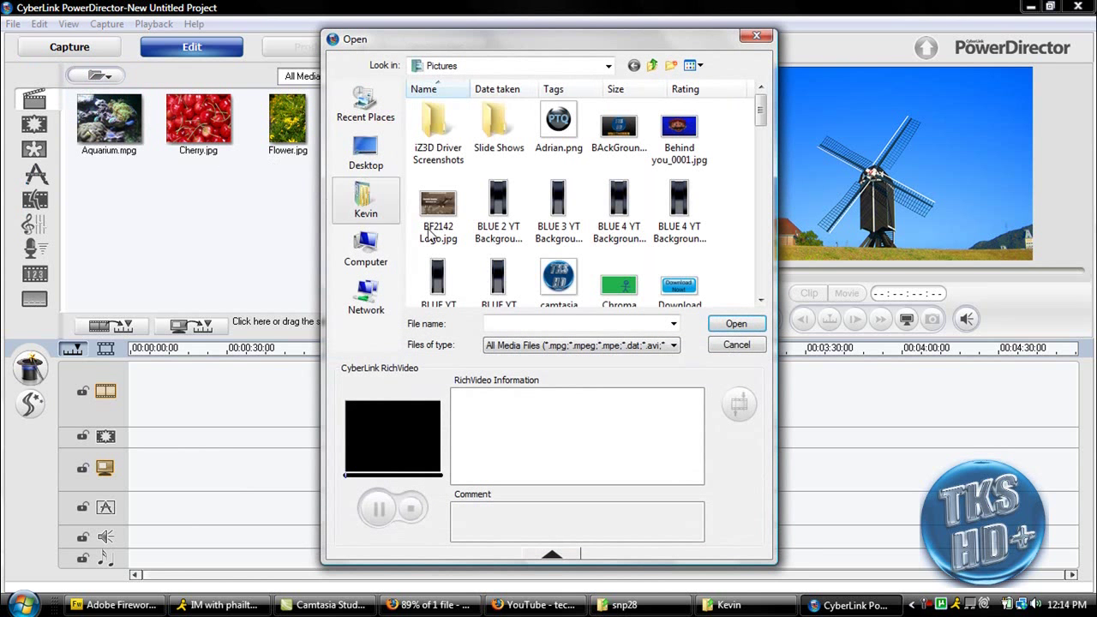
pyautogui.click(694, 287)
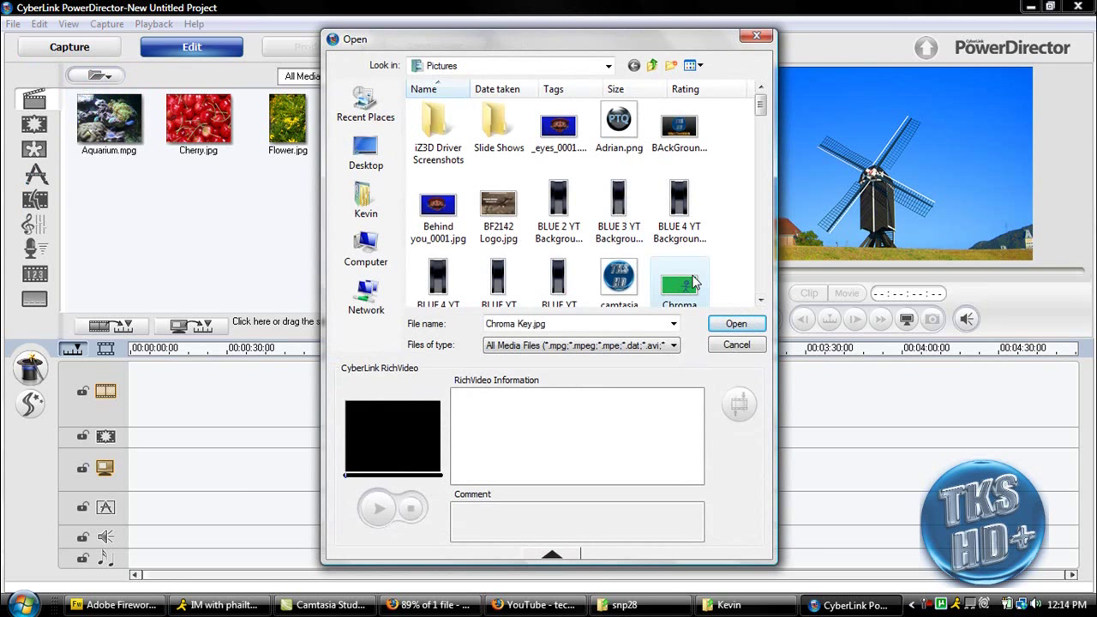
pyautogui.moveTo(765, 111)
pyautogui.mouseDown()
pyautogui.moveTo(767, 132)
pyautogui.moveTo(762, 120)
pyautogui.mouseUp()
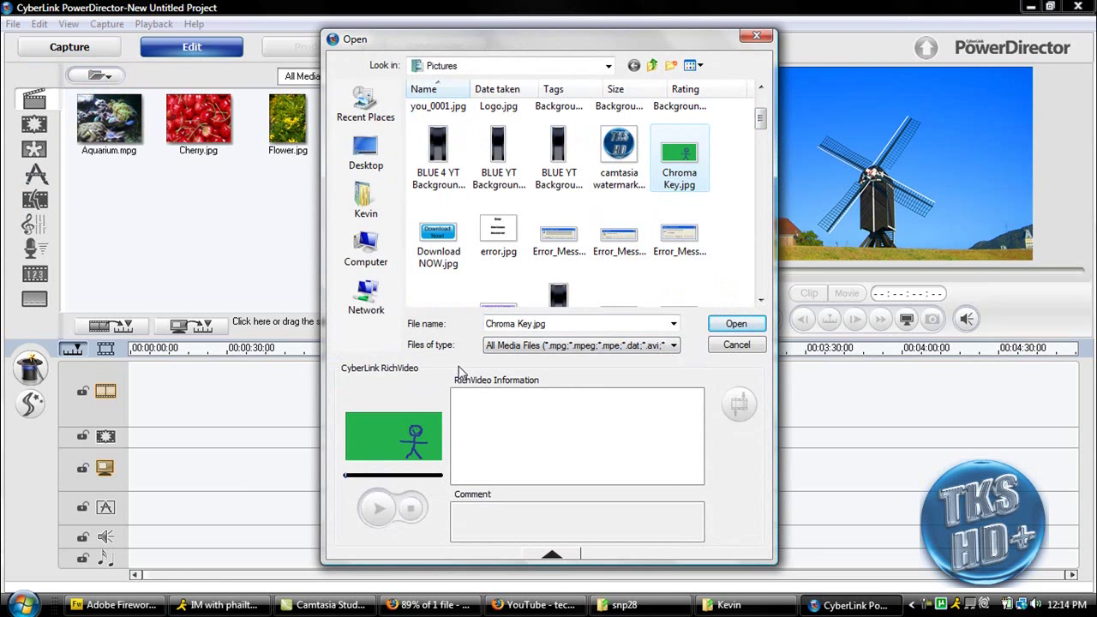
pyautogui.scroll(1, 460, 371)
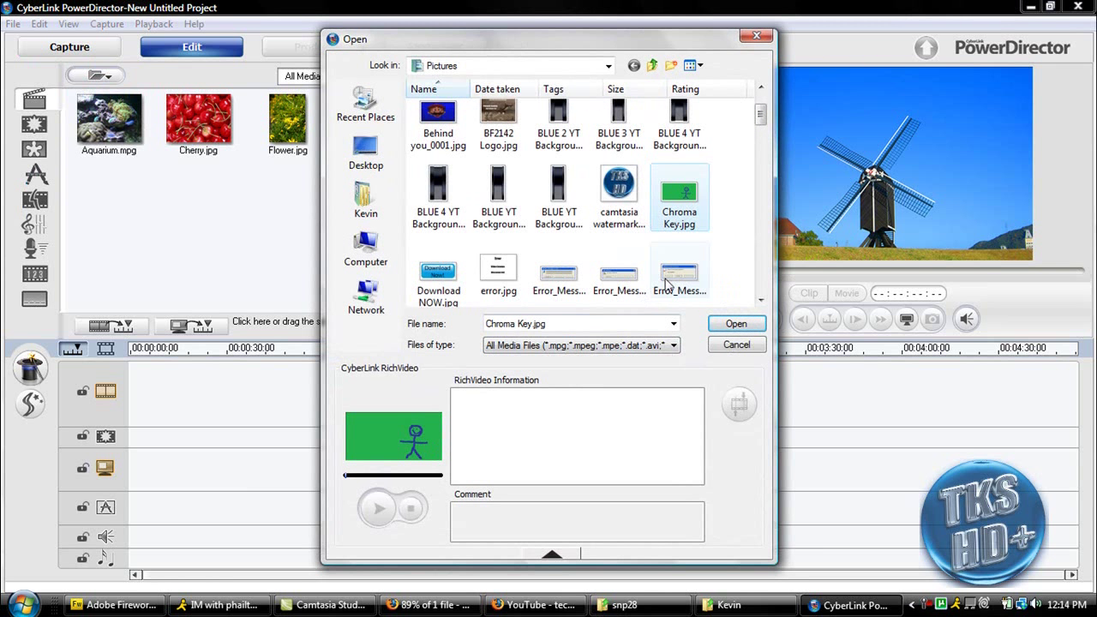
pyautogui.click(733, 324)
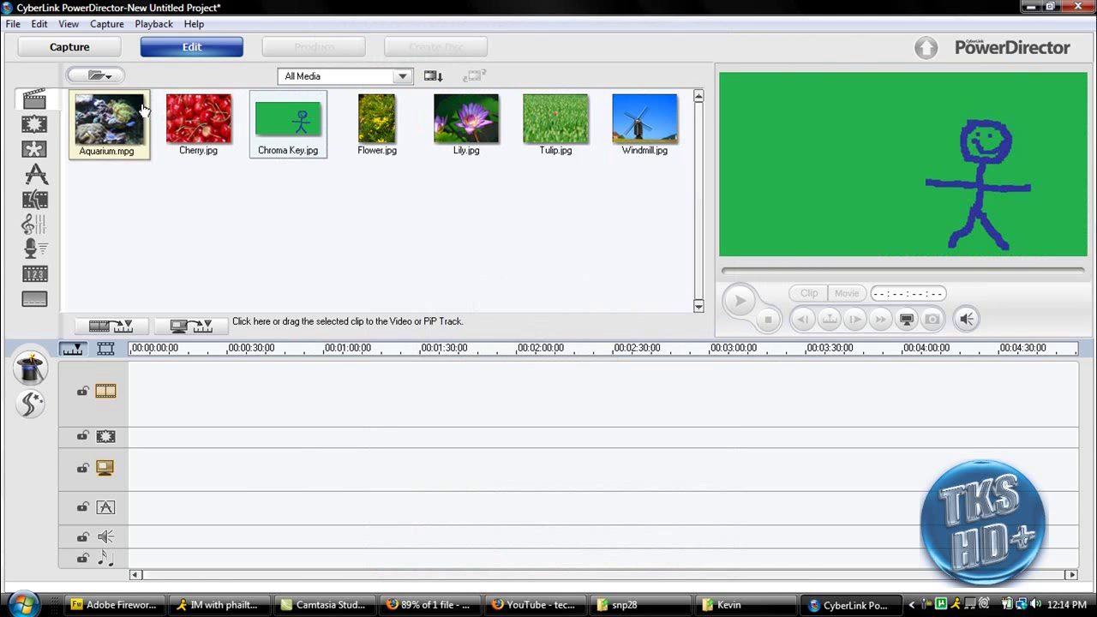
# Import 'New website background Version 2.1 Beta.jpg' from Pictures into the media library
pyautogui.click(98, 75)
pyautogui.click(117, 96)
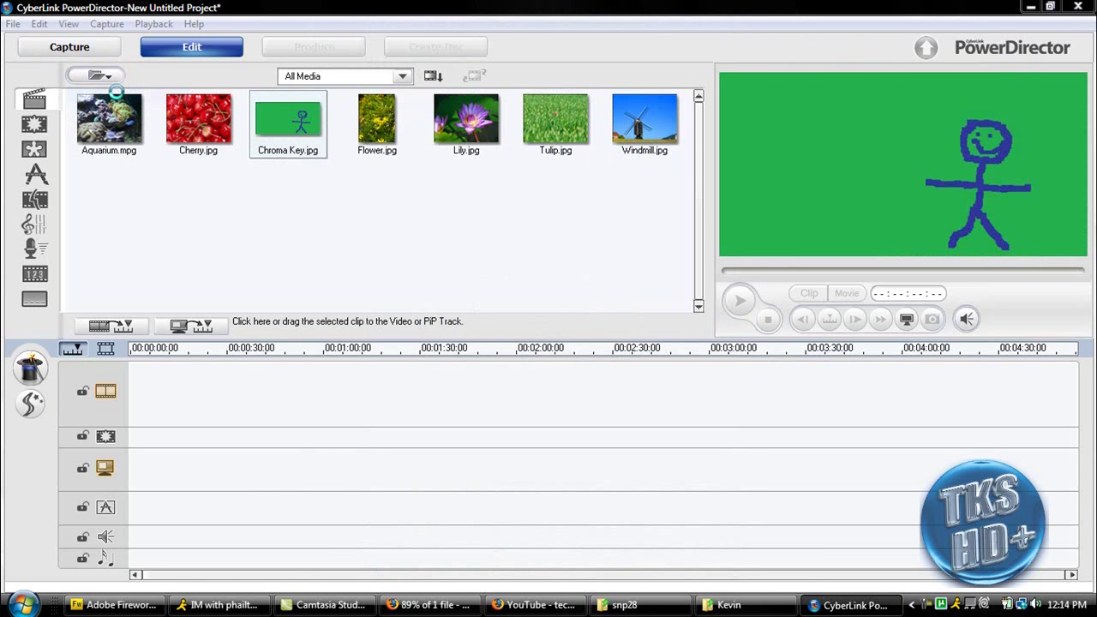
pyautogui.moveTo(758, 109); pyautogui.dragTo(710, 176)
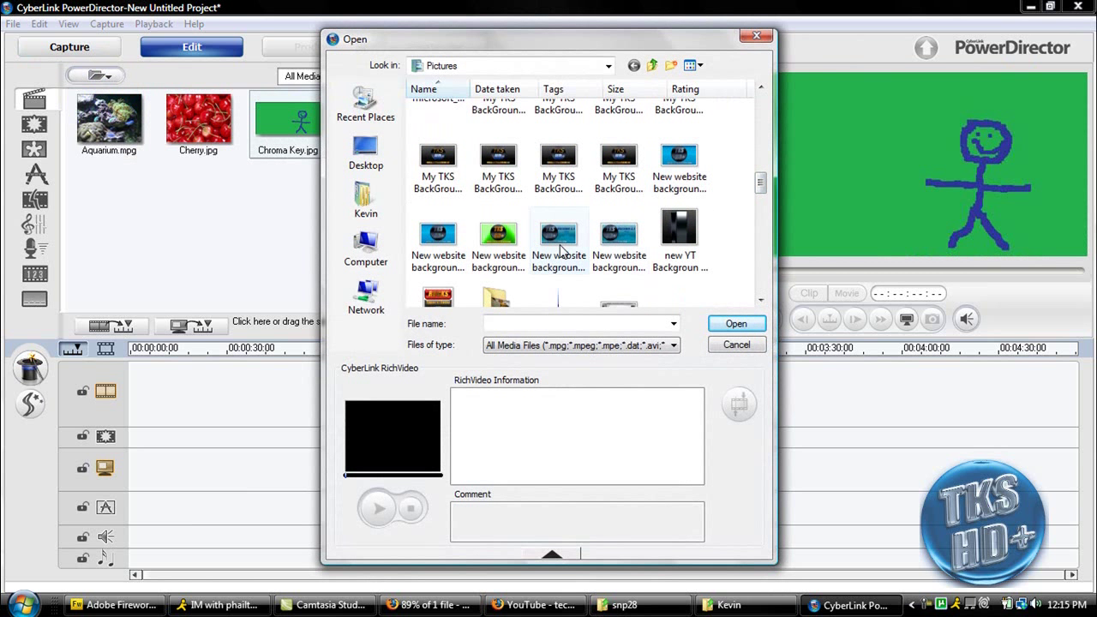
pyautogui.click(579, 244)
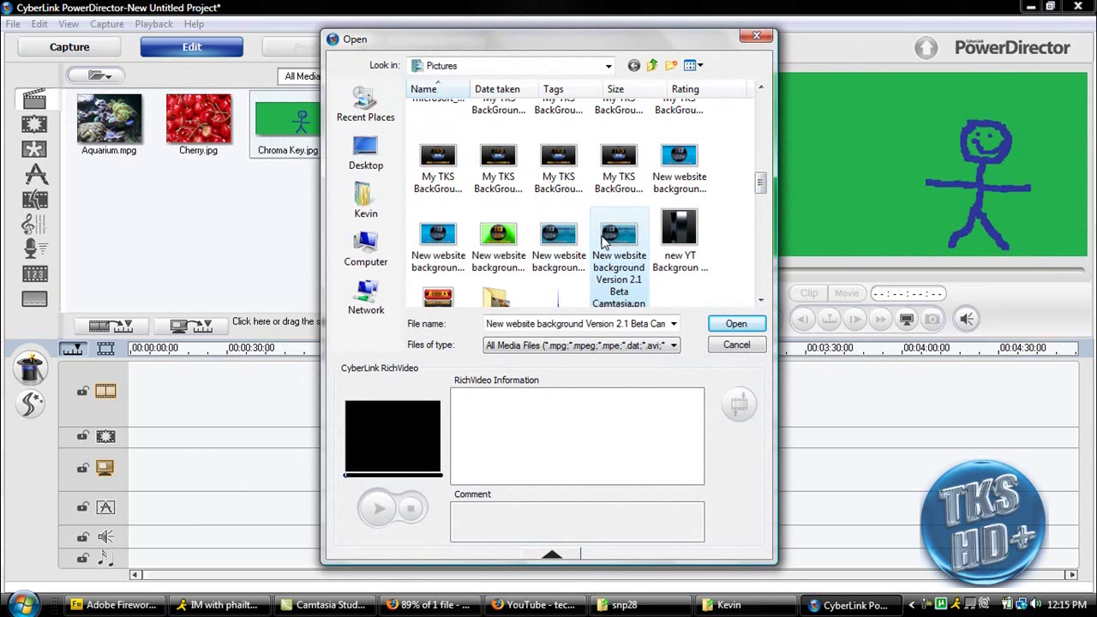
pyautogui.doubleClick(576, 244)
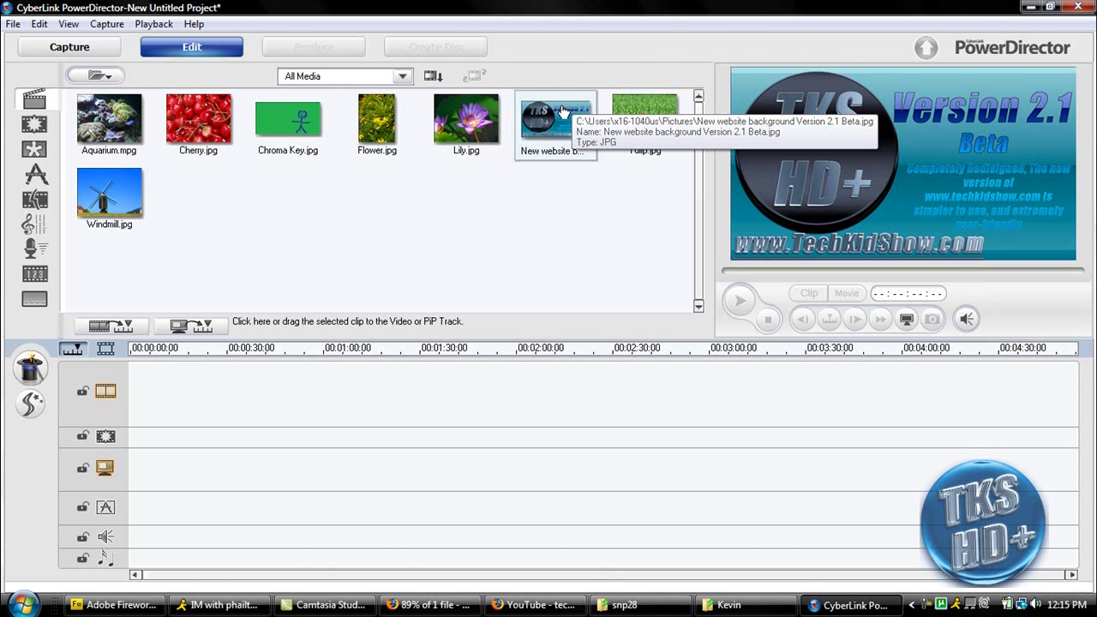
# Put the website background on the video track and Chroma Key.jpg on PiP, extended to 00:00:38:22
pyautogui.moveTo(562, 111); pyautogui.dragTo(255, 398)
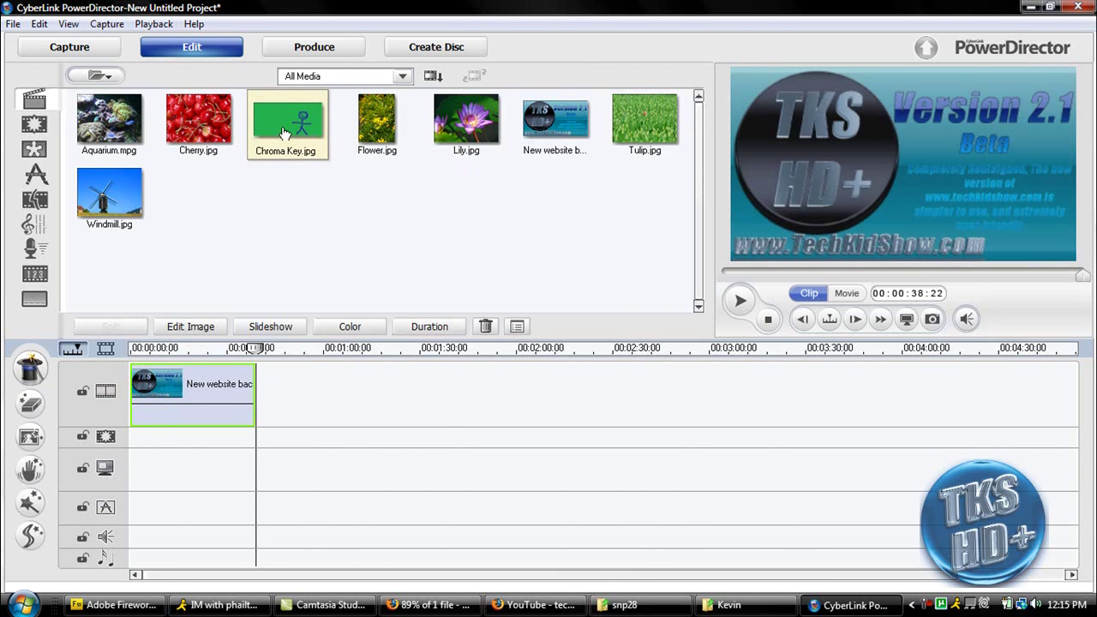
pyautogui.moveTo(286, 129); pyautogui.dragTo(131, 470)
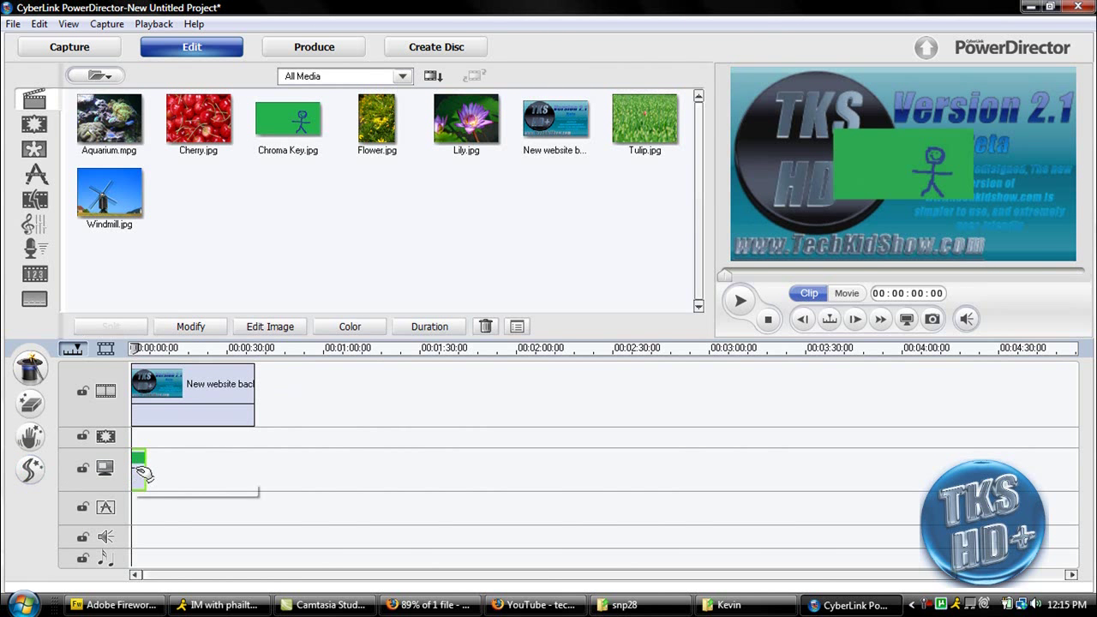
pyautogui.moveTo(145, 472); pyautogui.dragTo(256, 455)
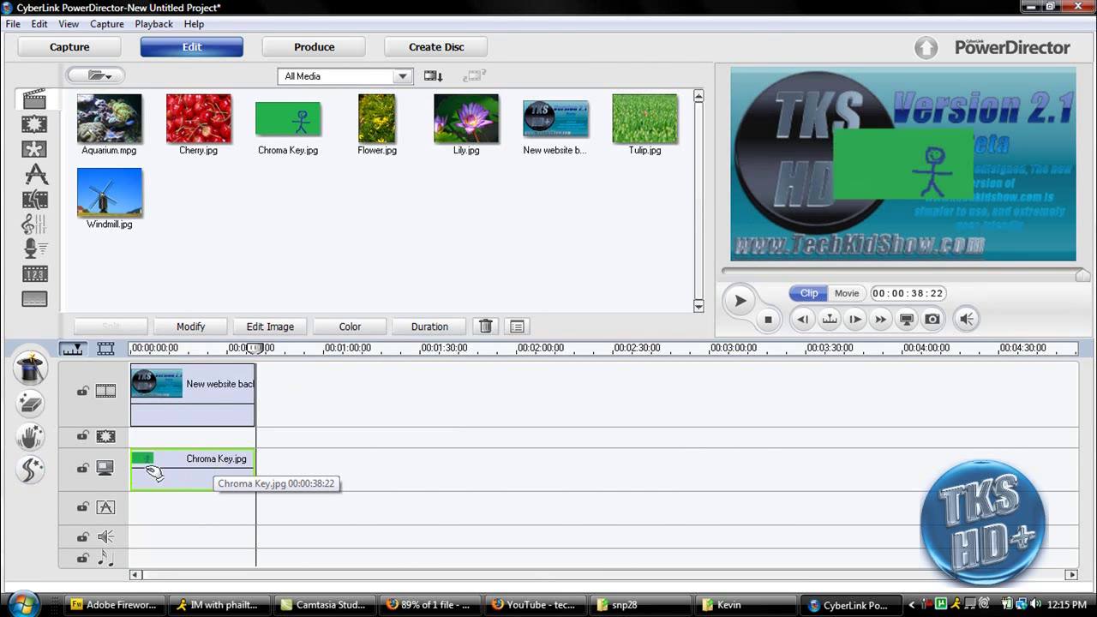
pyautogui.doubleClick(150, 473)
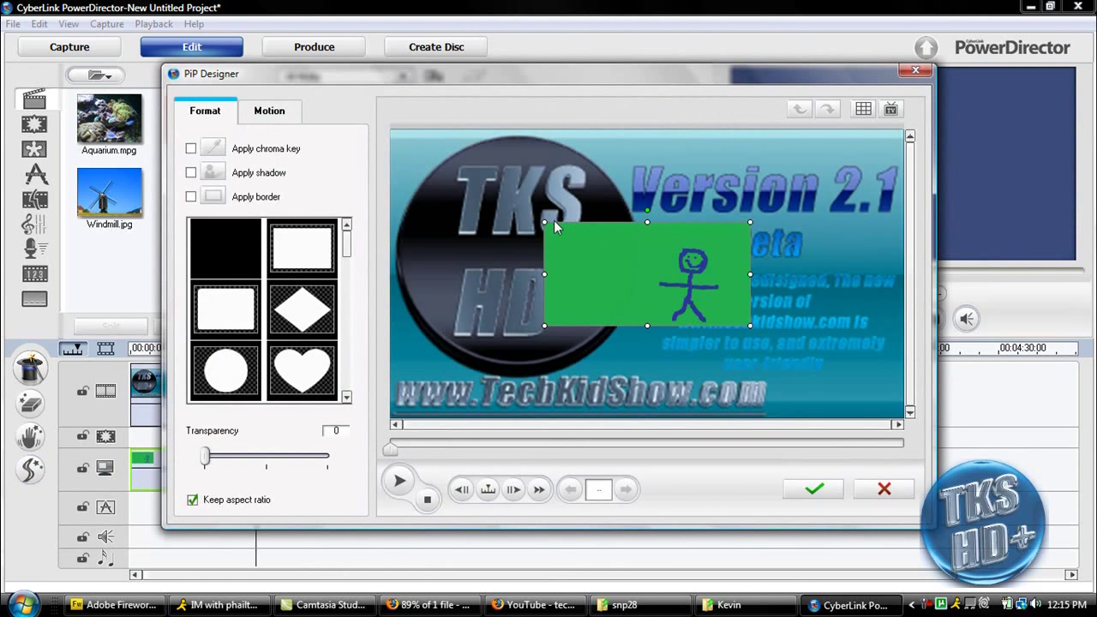
# Stretch the green stick-figure overlay to fill the whole frame and tick Apply chroma key
pyautogui.moveTo(544, 223); pyautogui.dragTo(402, 151)
pyautogui.moveTo(531, 235); pyautogui.dragTo(695, 333)
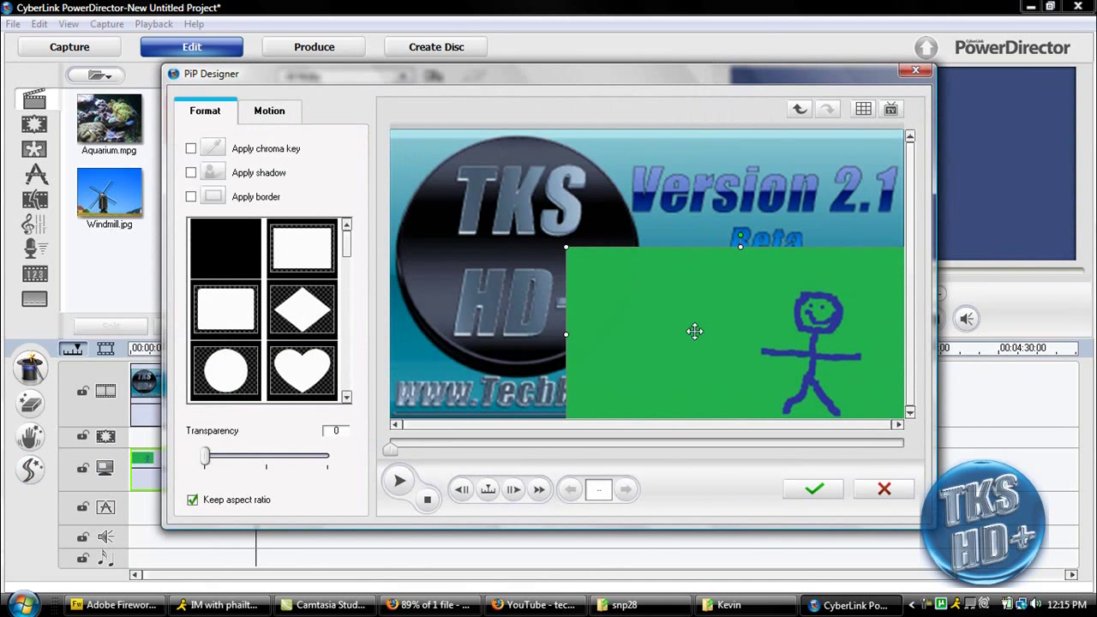
pyautogui.moveTo(568, 248); pyautogui.dragTo(441, 129)
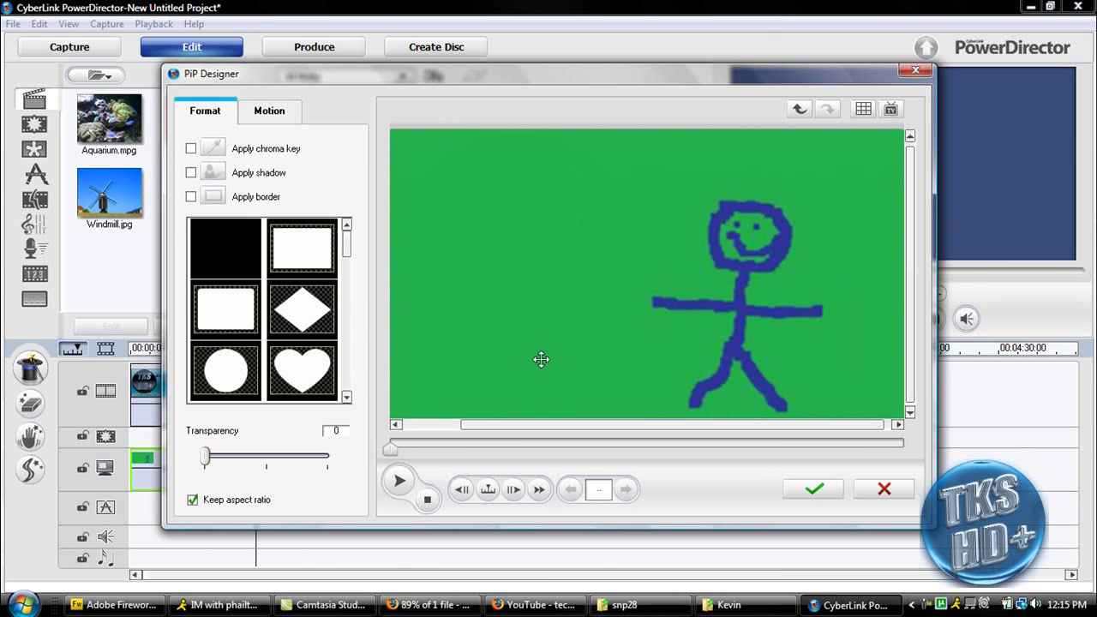
pyautogui.click(191, 149)
# Sample the green background as the key colour and set Intensity level to 20
pyautogui.click(212, 148)
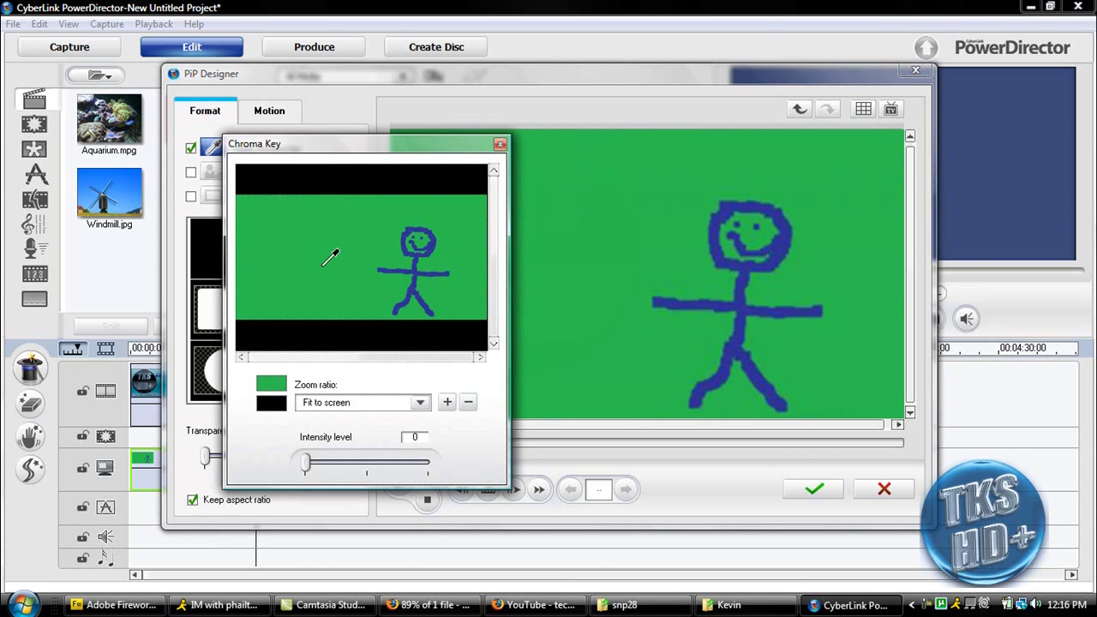
pyautogui.click(317, 258)
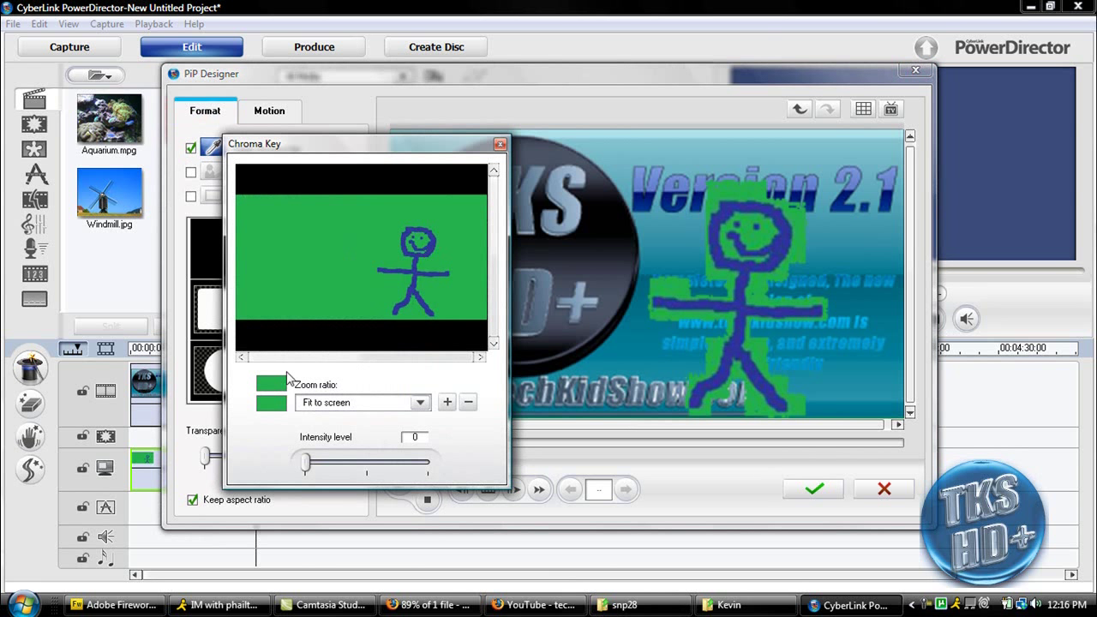
pyautogui.moveTo(430, 142); pyautogui.dragTo(370, 117)
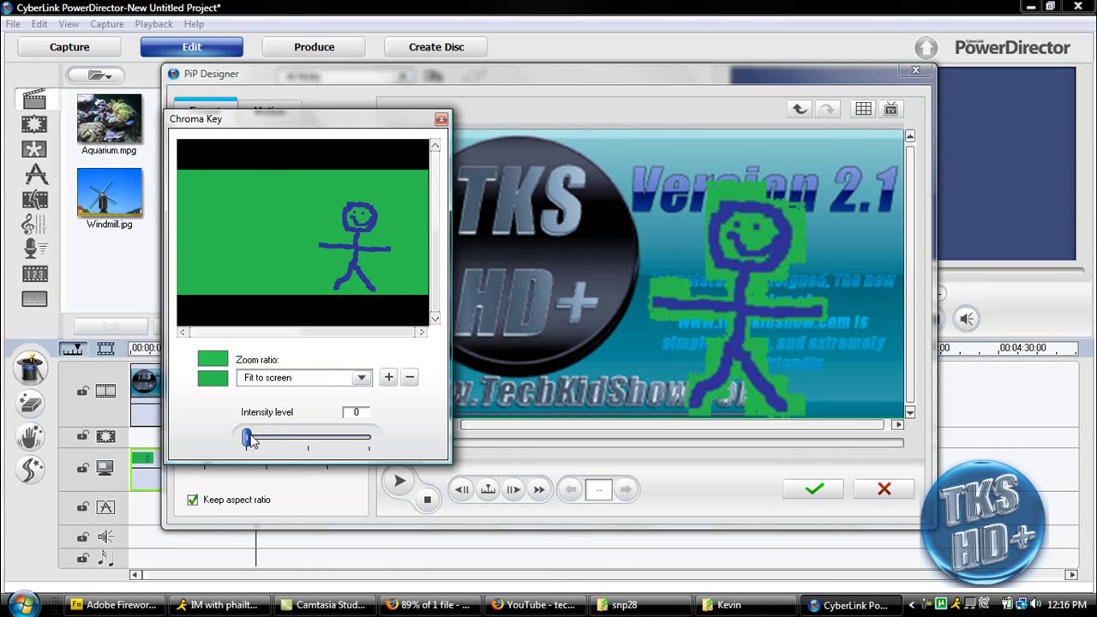
pyautogui.moveTo(248, 439); pyautogui.dragTo(266, 439)
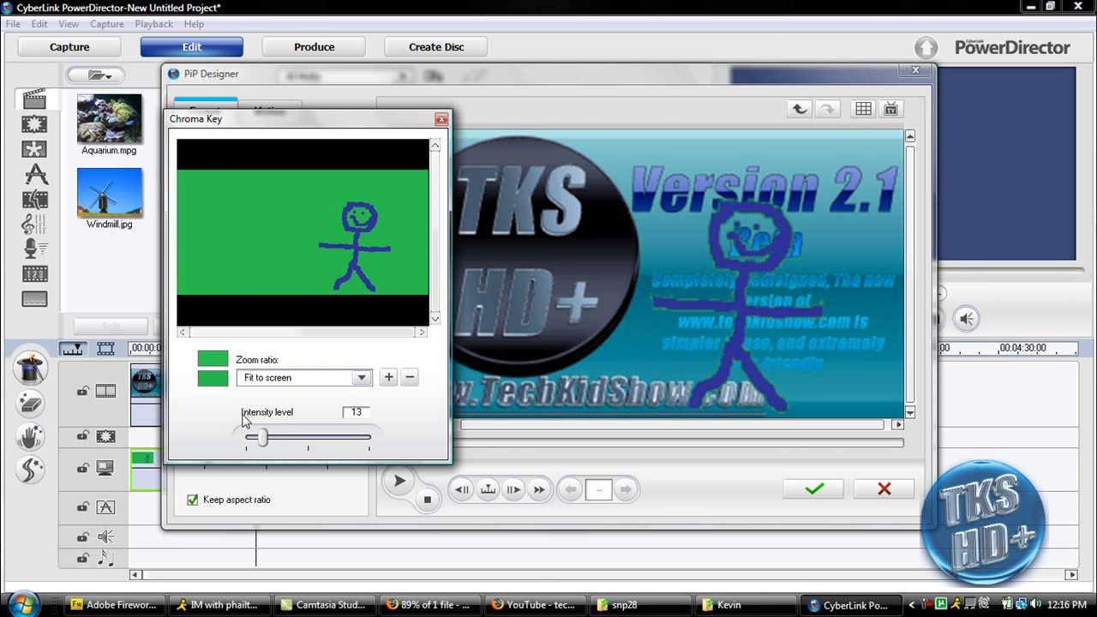
pyautogui.moveTo(263, 438); pyautogui.dragTo(271, 474)
# Zoom the key preview to 800%, then return it to Fit to screen
pyautogui.click(360, 378)
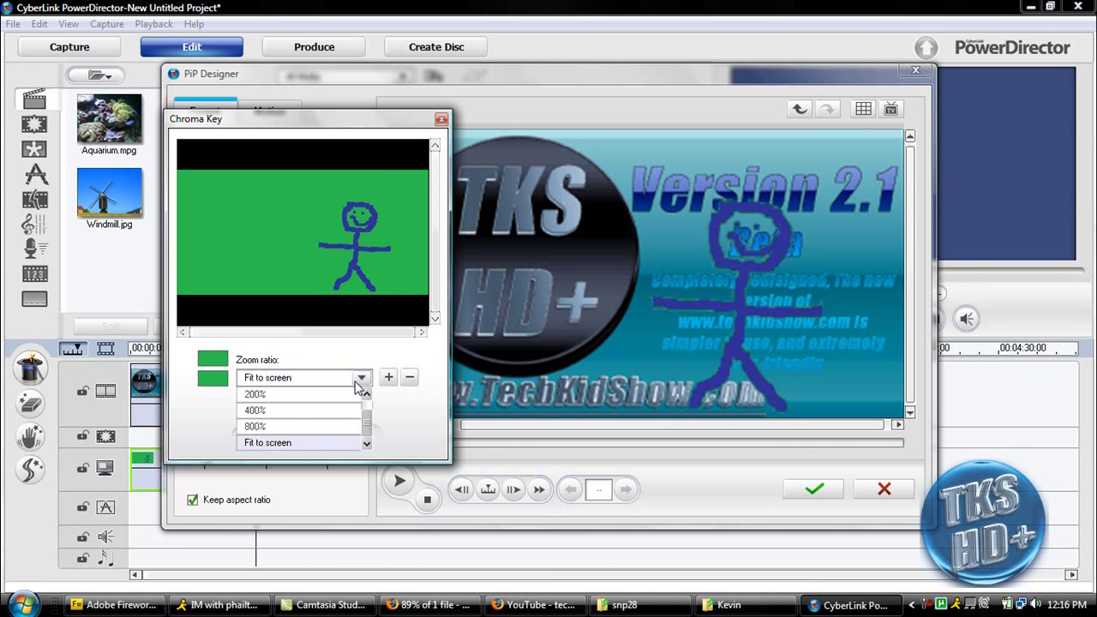
pyautogui.click(332, 442)
pyautogui.click(332, 438)
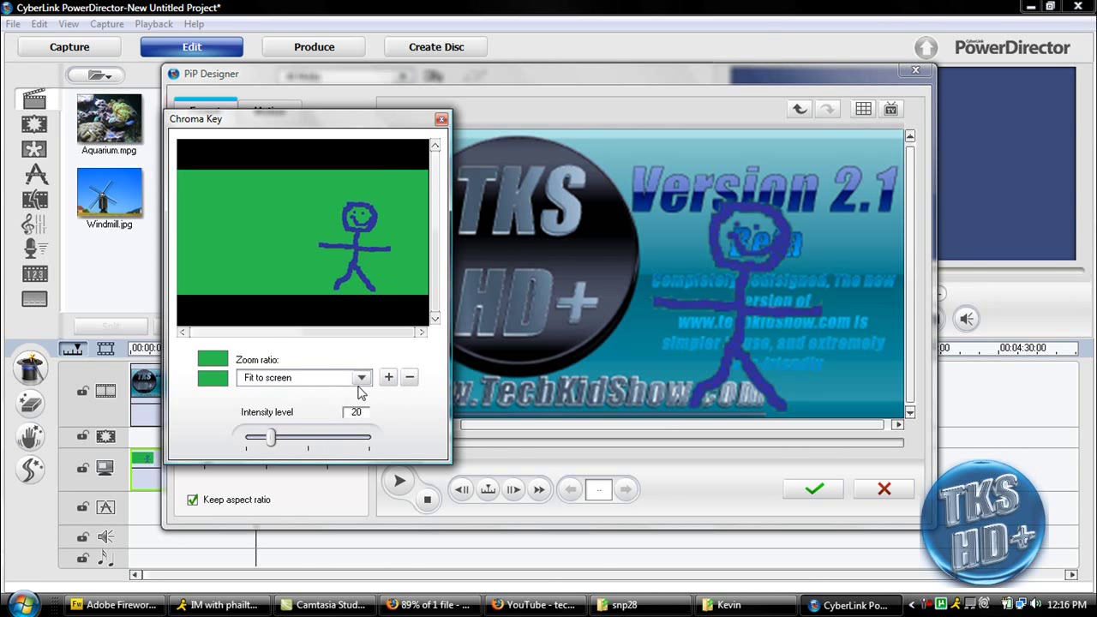
pyautogui.click(361, 378)
pyautogui.click(319, 426)
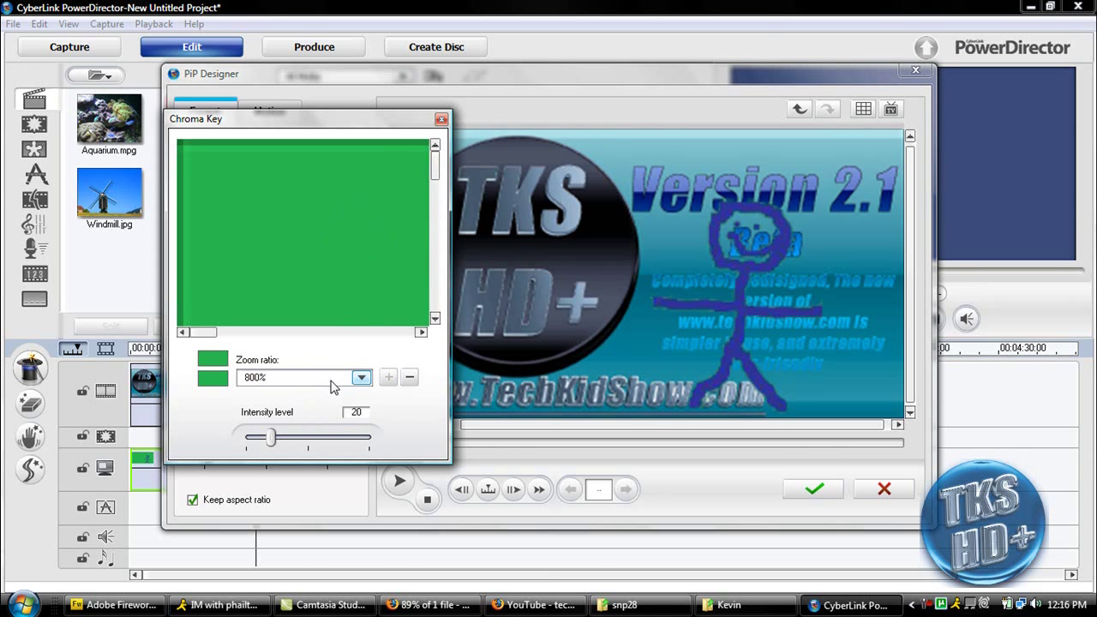
pyautogui.click(361, 378)
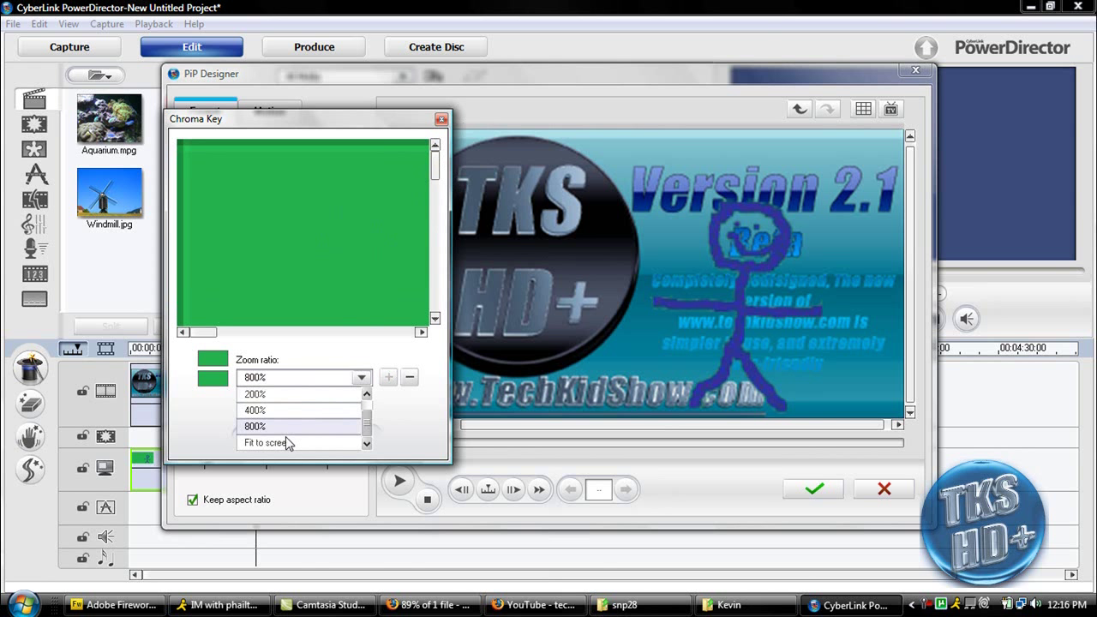
pyautogui.click(289, 444)
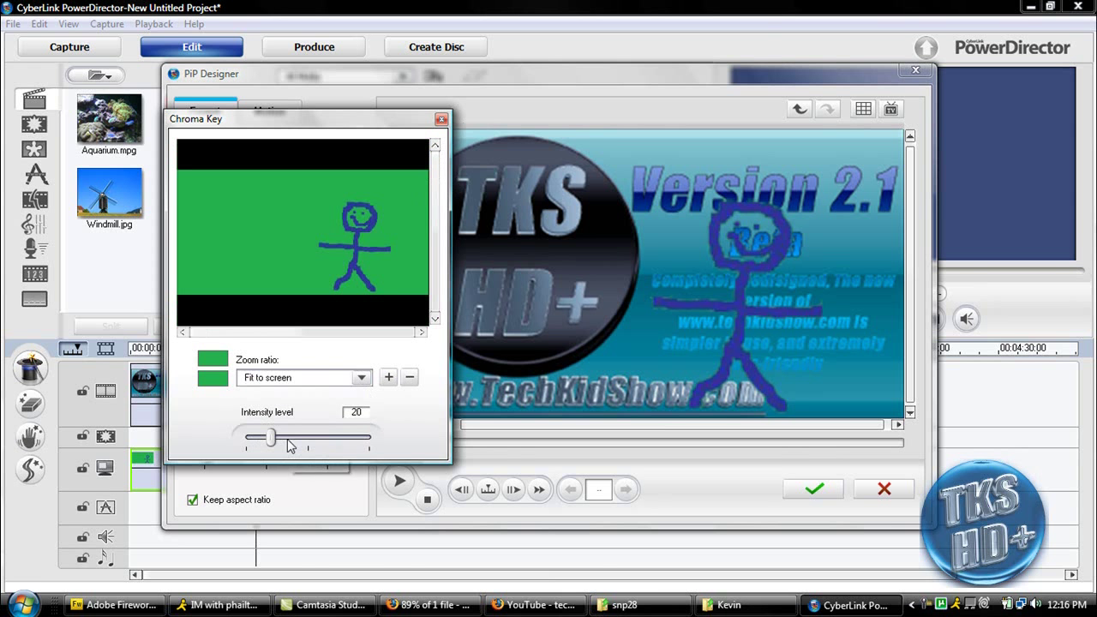
# Move the keyed stick figure onto the 'Version 2.1 Beta' text and apply the PiP Designer settings
pyautogui.click(441, 120)
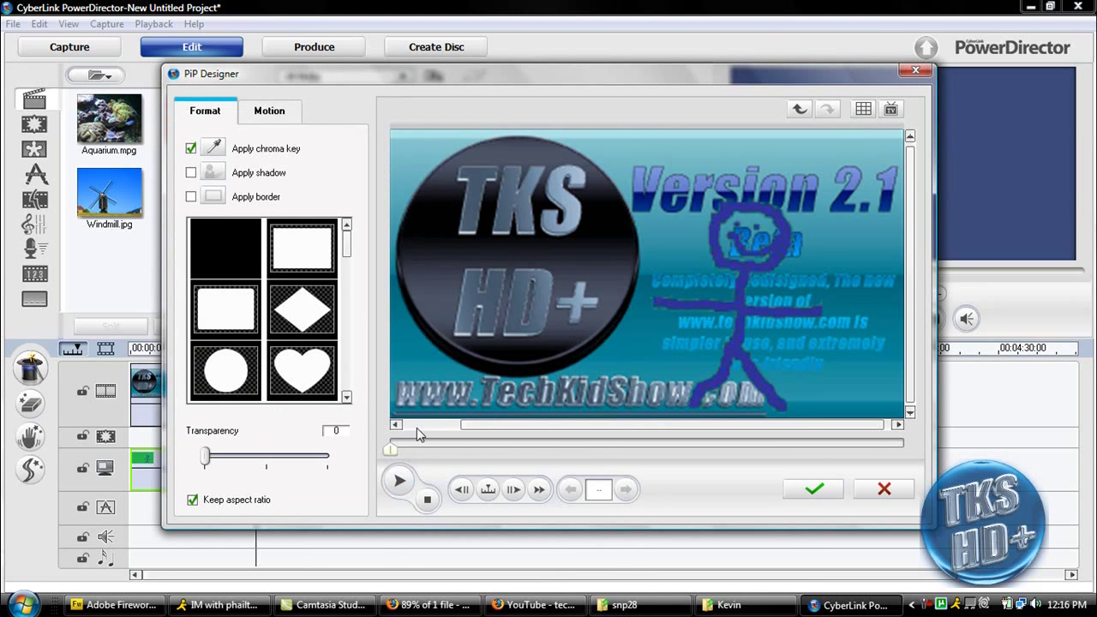
pyautogui.moveTo(763, 259)
pyautogui.mouseDown()
pyautogui.moveTo(795, 281)
pyautogui.moveTo(842, 271)
pyautogui.moveTo(854, 294)
pyautogui.moveTo(860, 282)
pyautogui.moveTo(842, 267)
pyautogui.moveTo(852, 229)
pyautogui.moveTo(759, 201)
pyautogui.moveTo(506, 197)
pyautogui.moveTo(554, 221)
pyautogui.moveTo(688, 210)
pyautogui.moveTo(580, 239)
pyautogui.moveTo(763, 273)
pyautogui.moveTo(815, 277)
pyautogui.moveTo(842, 264)
pyautogui.moveTo(807, 270)
pyautogui.moveTo(771, 248)
pyautogui.mouseUp()
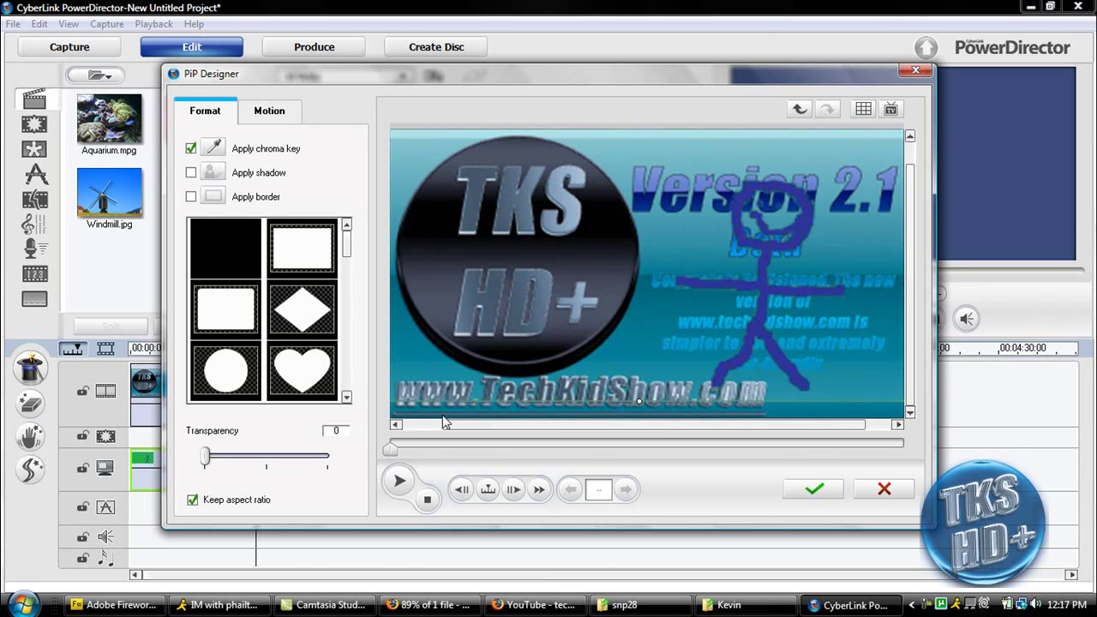
pyautogui.click(814, 490)
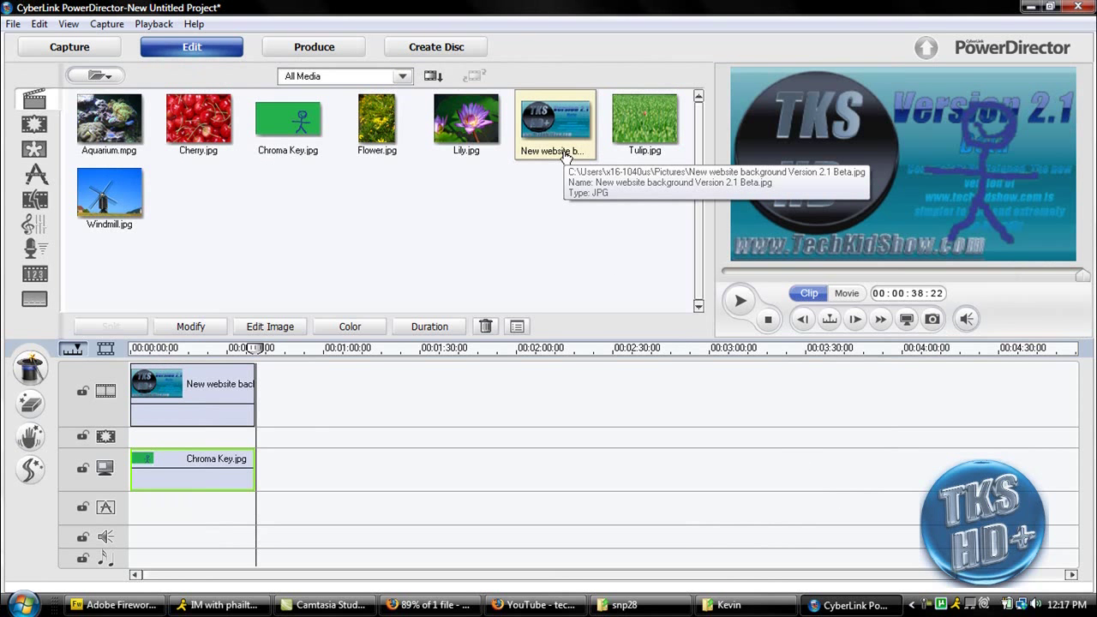
# Clear the timeline, then place Aquarium.mpg on the video track and Chroma Key.jpg on the PiP track
pyautogui.click(190, 399)
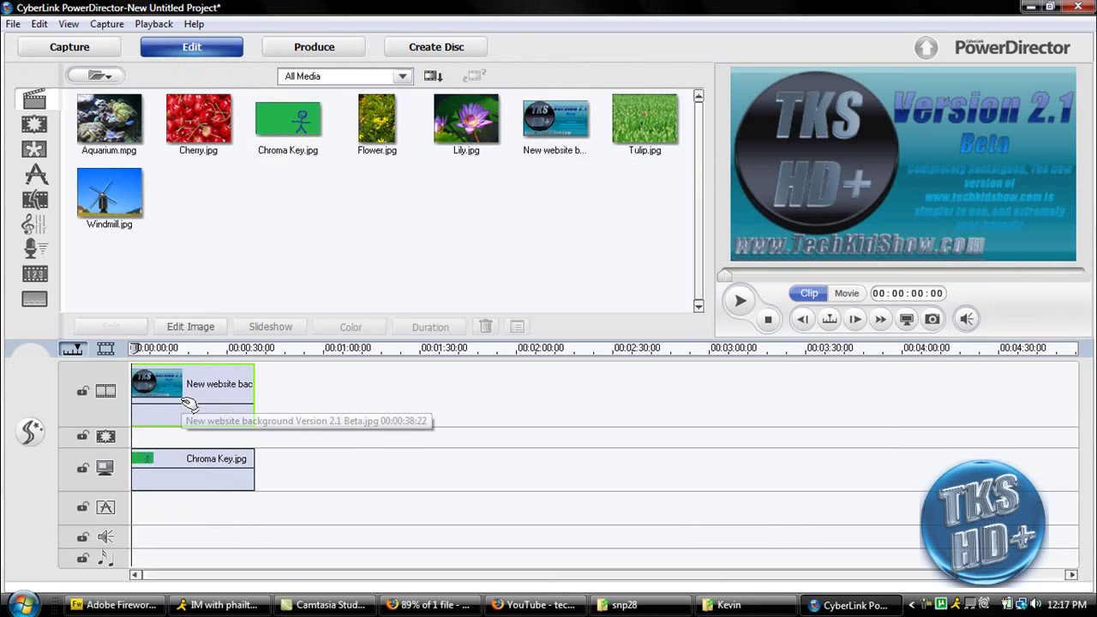
pyautogui.press('Delete')
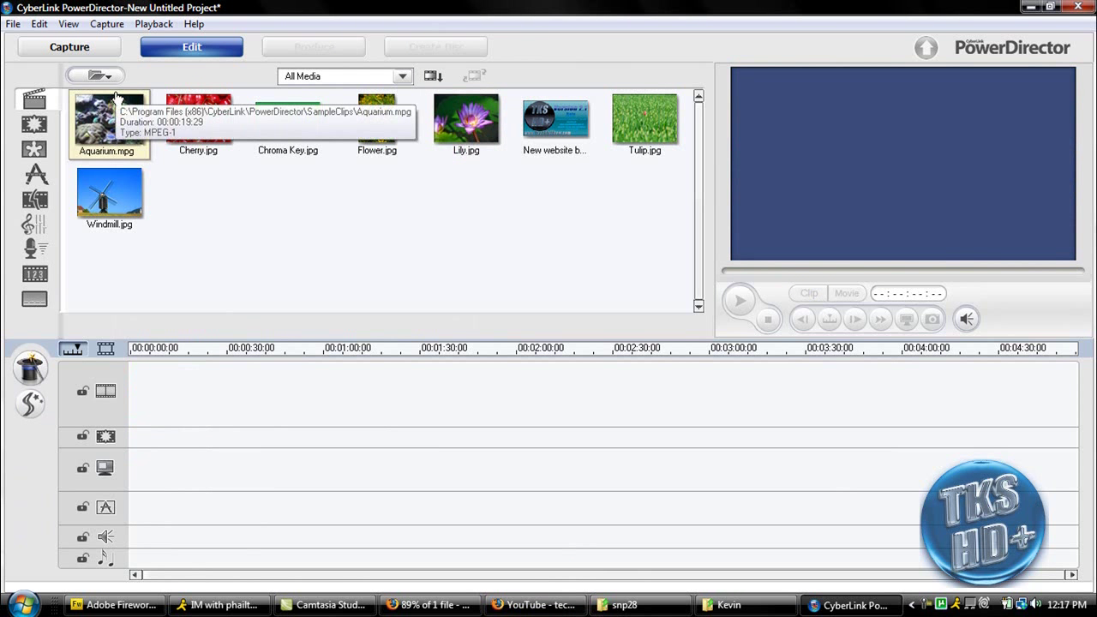
pyautogui.moveTo(115, 96); pyautogui.dragTo(182, 387)
pyautogui.moveTo(288, 120); pyautogui.dragTo(194, 470)
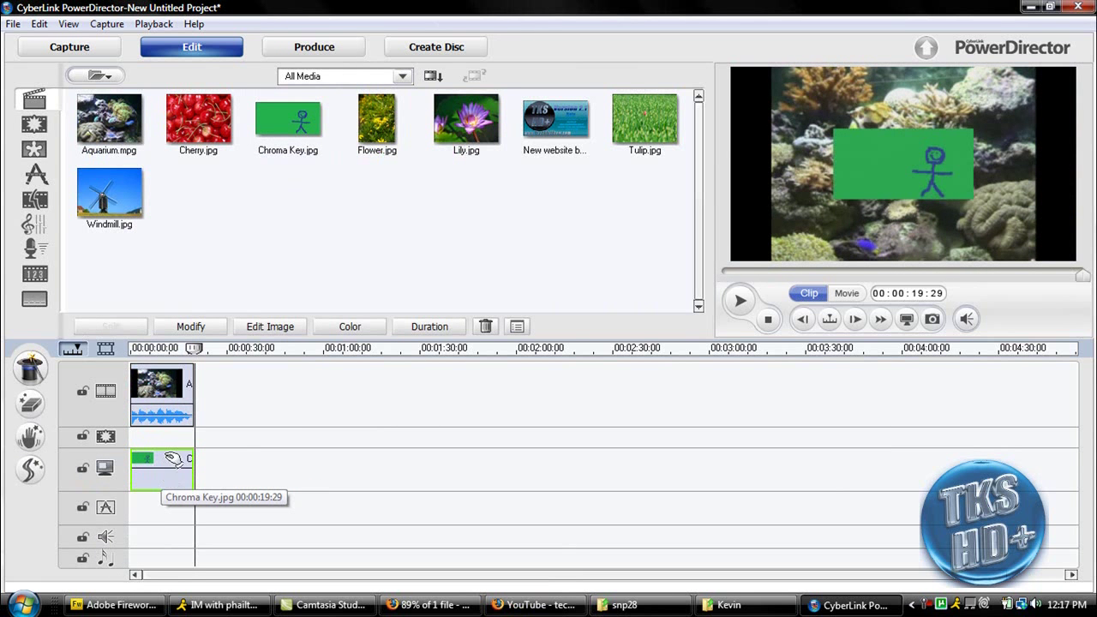
pyautogui.doubleClick(171, 458)
# Enable Apply chroma key and enlarge the green overlay from the top-left to fill the aquarium frame
pyautogui.click(191, 148)
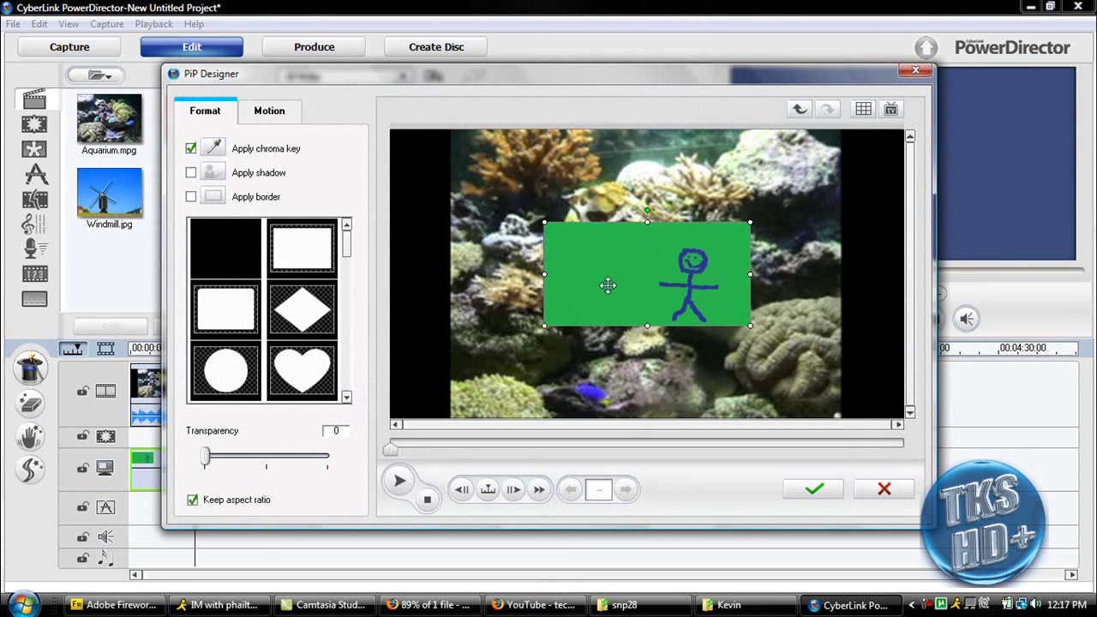
pyautogui.moveTo(606, 286); pyautogui.dragTo(454, 197)
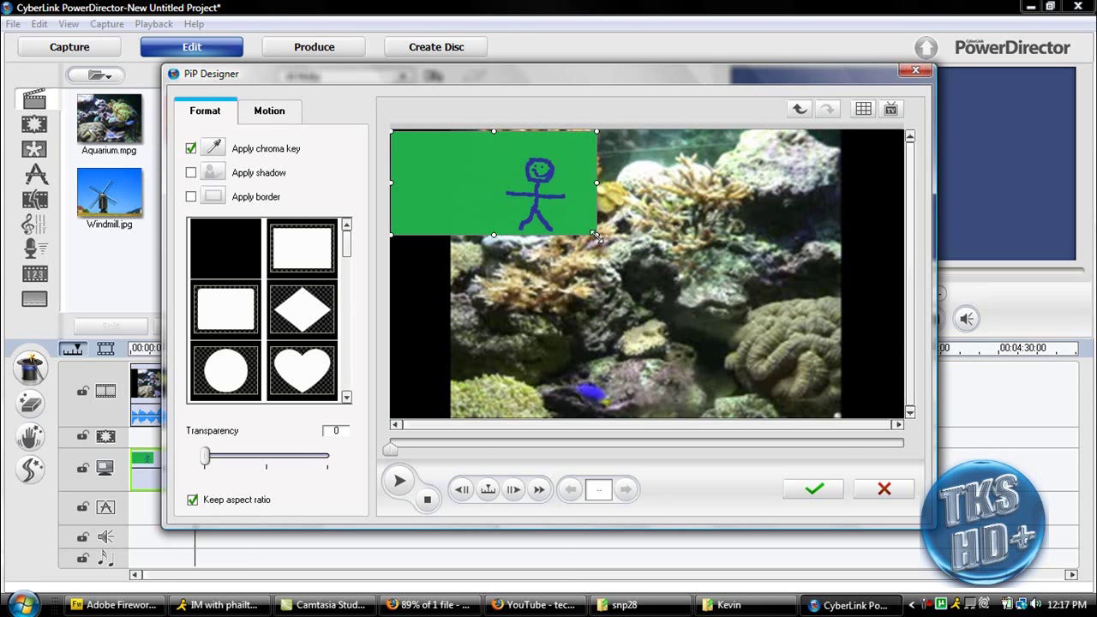
pyautogui.moveTo(597, 236); pyautogui.dragTo(797, 412)
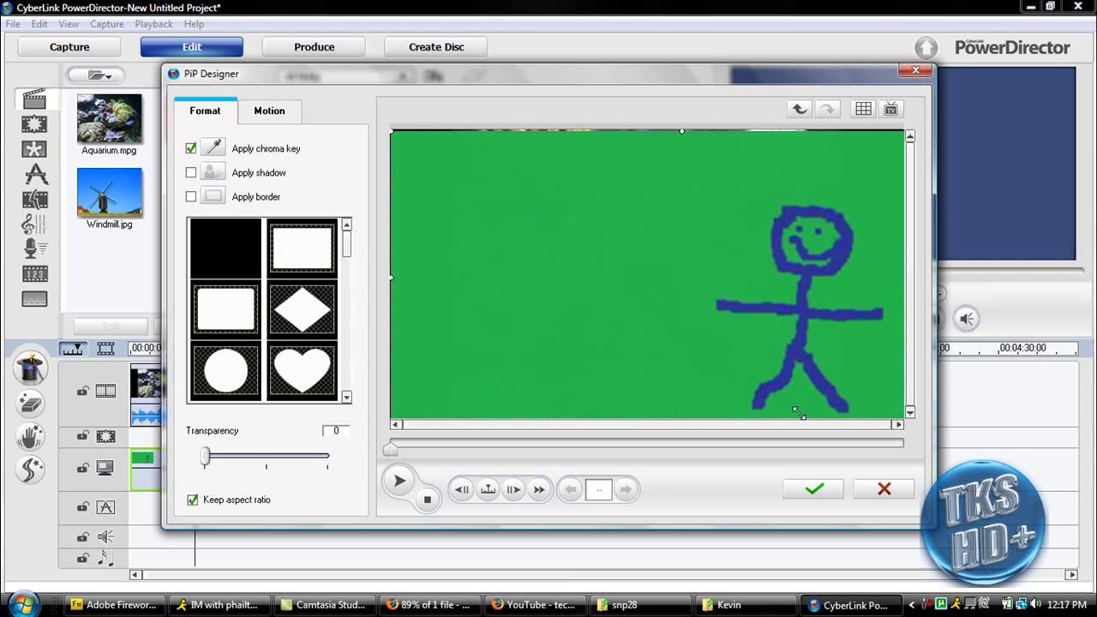
pyautogui.moveTo(798, 328)
pyautogui.mouseDown()
pyautogui.moveTo(784, 306)
pyautogui.moveTo(777, 328)
pyautogui.mouseUp()
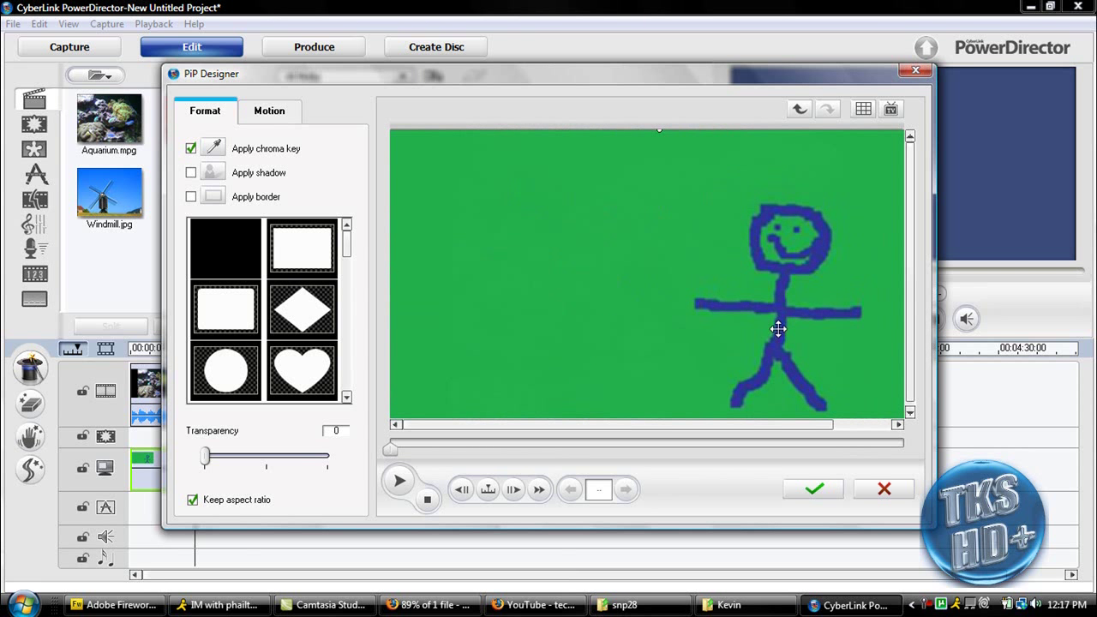
pyautogui.click(214, 149)
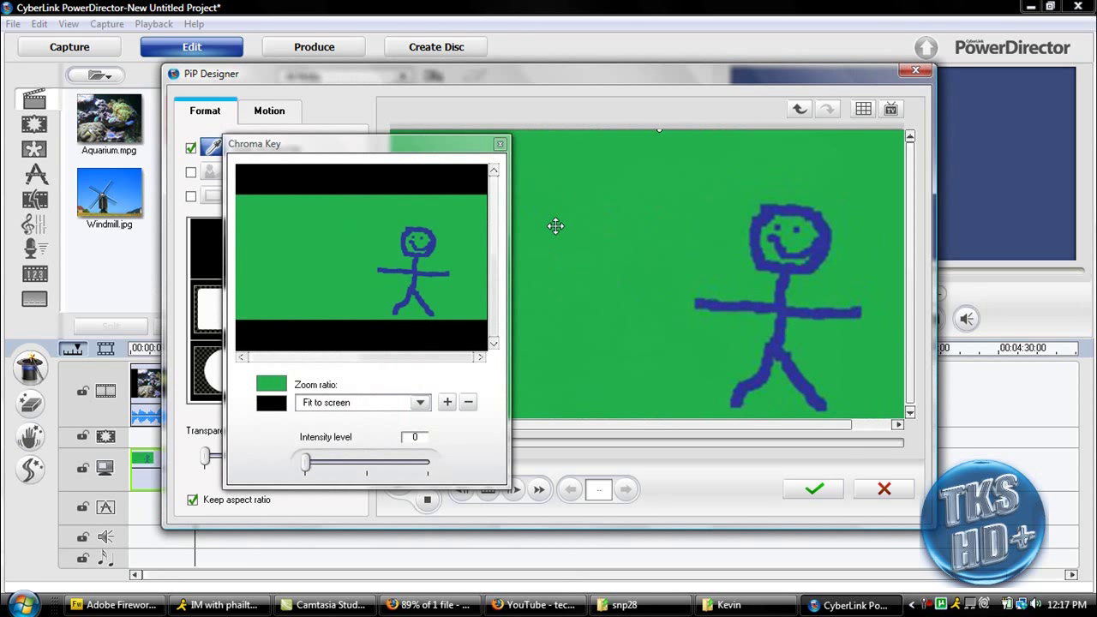
# Sample the green as key colour at Intensity level 25, then shift the stick figure right
pyautogui.moveTo(307, 463)
pyautogui.mouseDown()
pyautogui.moveTo(341, 463)
pyautogui.moveTo(312, 463)
pyautogui.mouseUp()
pyautogui.click(274, 277)
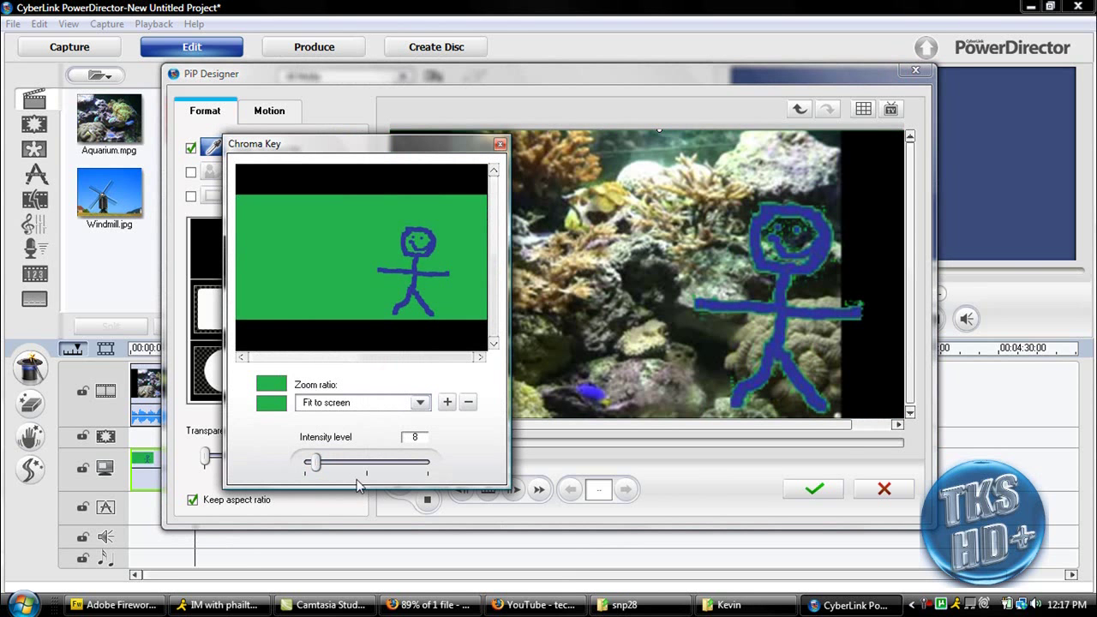
pyautogui.moveTo(315, 463); pyautogui.dragTo(339, 463)
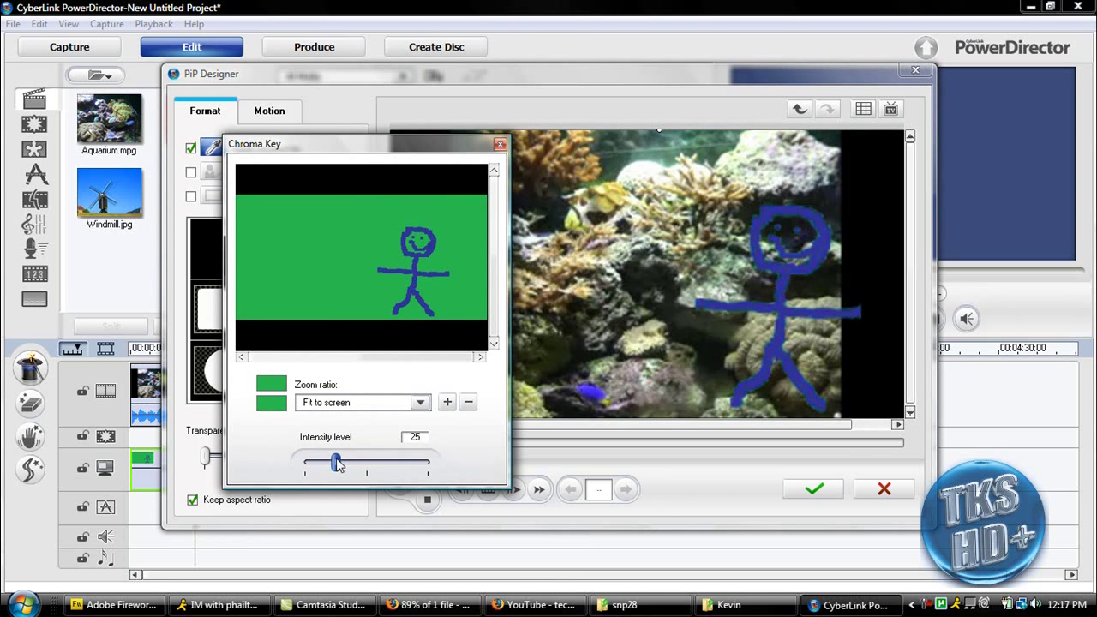
pyautogui.click(499, 143)
pyautogui.moveTo(687, 206); pyautogui.dragTo(668, 246)
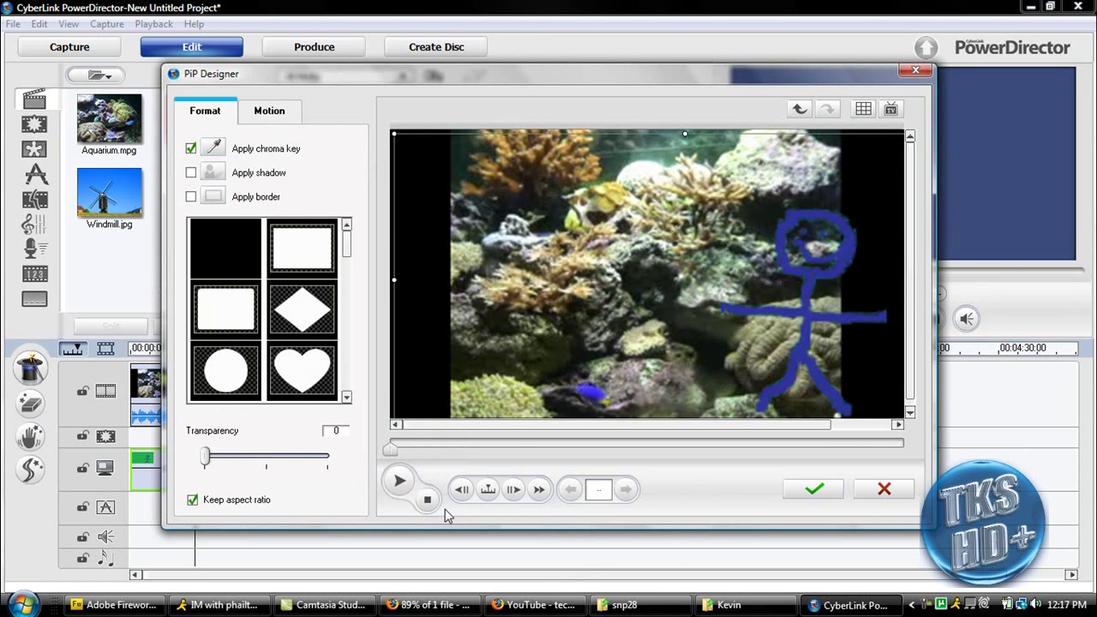
# Preview the stick figure over the playing aquarium and accept the PiP Designer settings
pyautogui.click(408, 485)
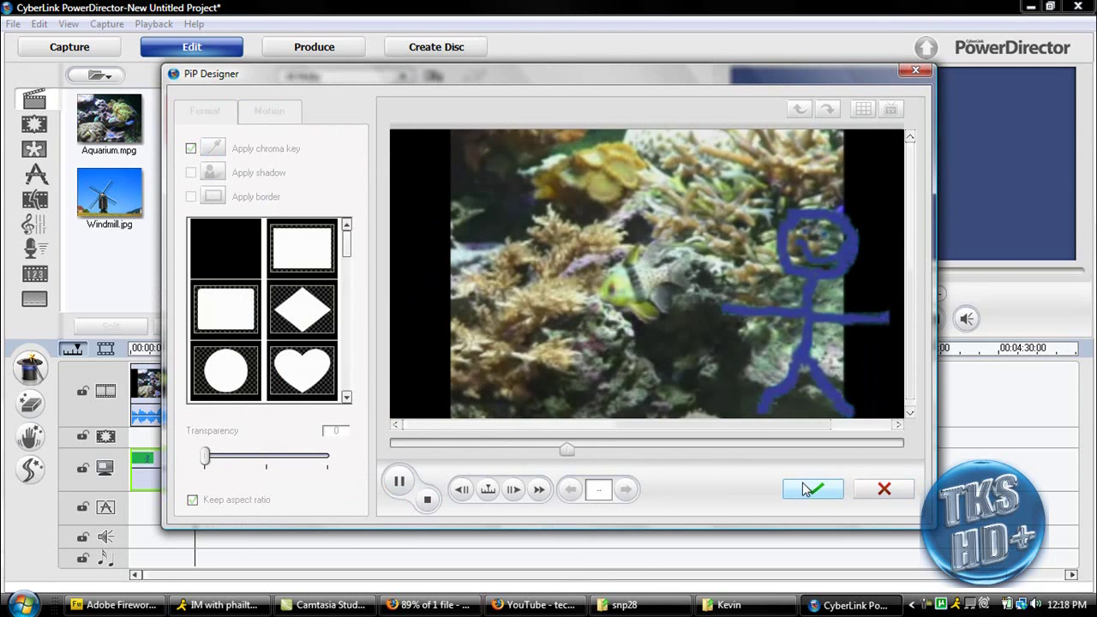
pyautogui.click(804, 487)
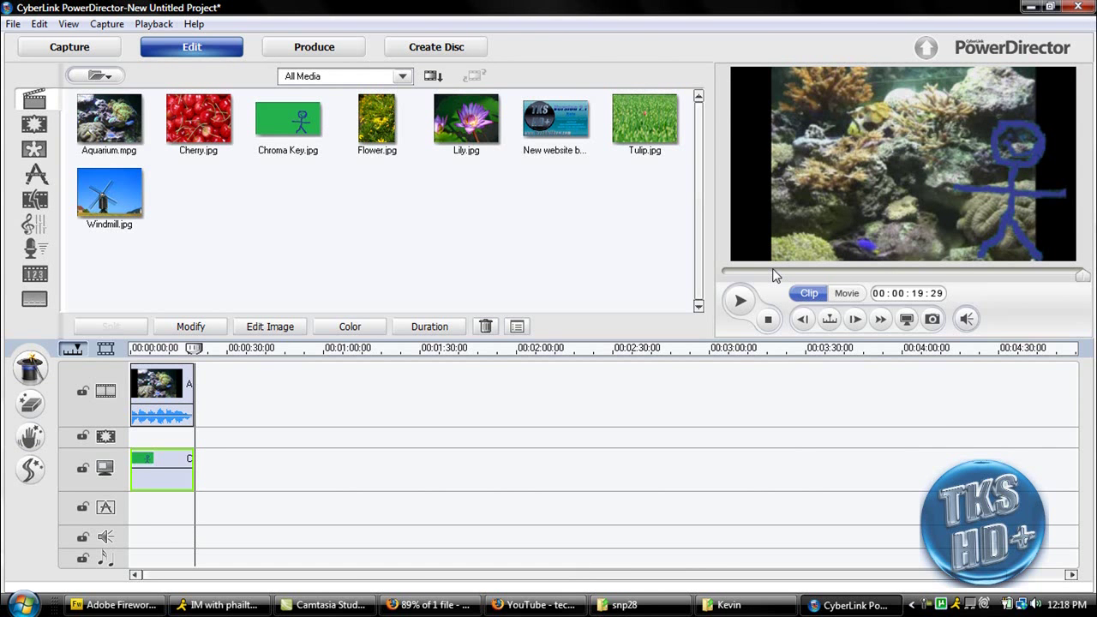
# Minimize PowerDirector to reveal the TKS HD+ Version 2.1 Beta desktop wallpaper
pyautogui.click(1031, 7)
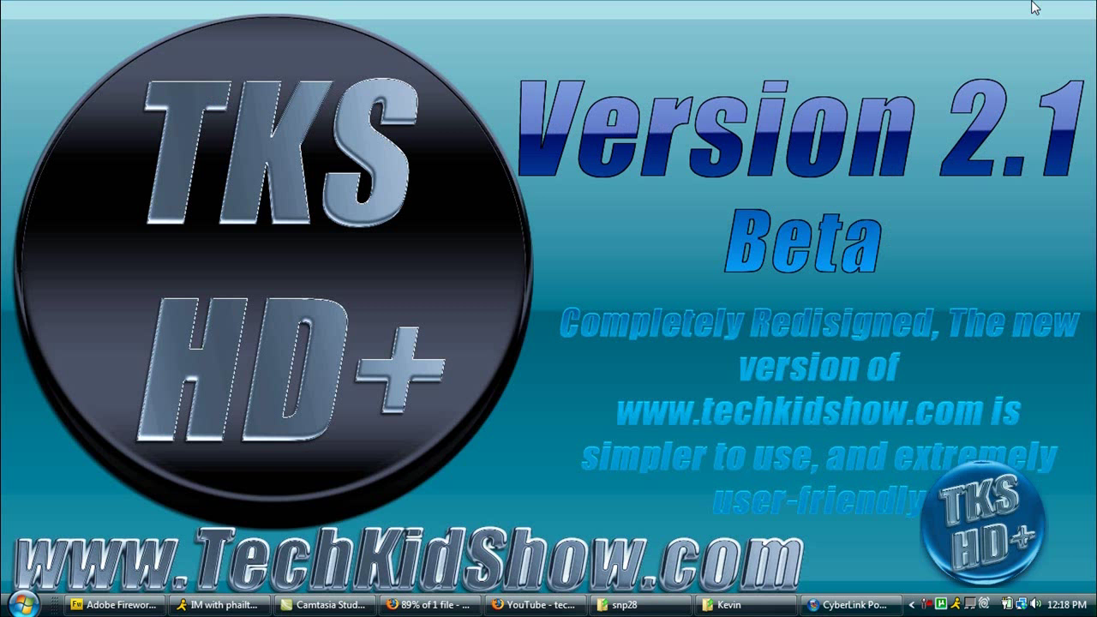